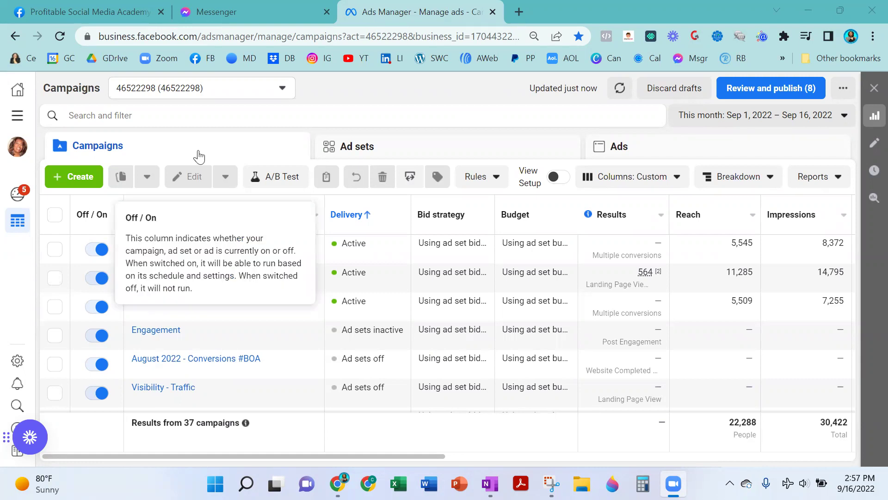
# Create a new campaign with Engagement as its objective and continue to the campaign editor.
pyautogui.click(93, 177)
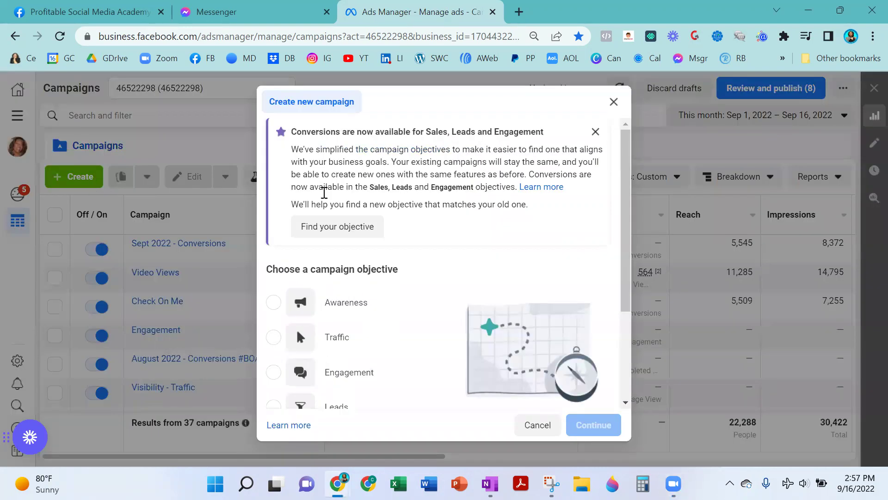
pyautogui.scroll(-1, 393, 292)
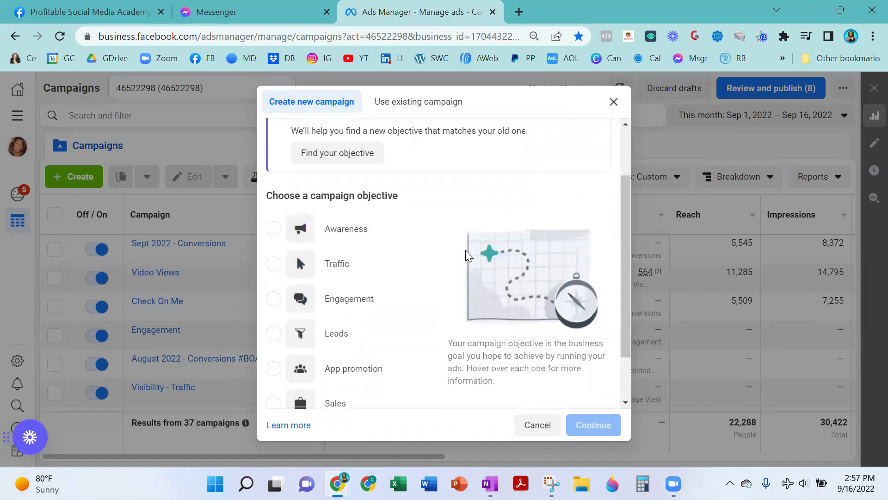
pyautogui.scroll(-1, 398, 198)
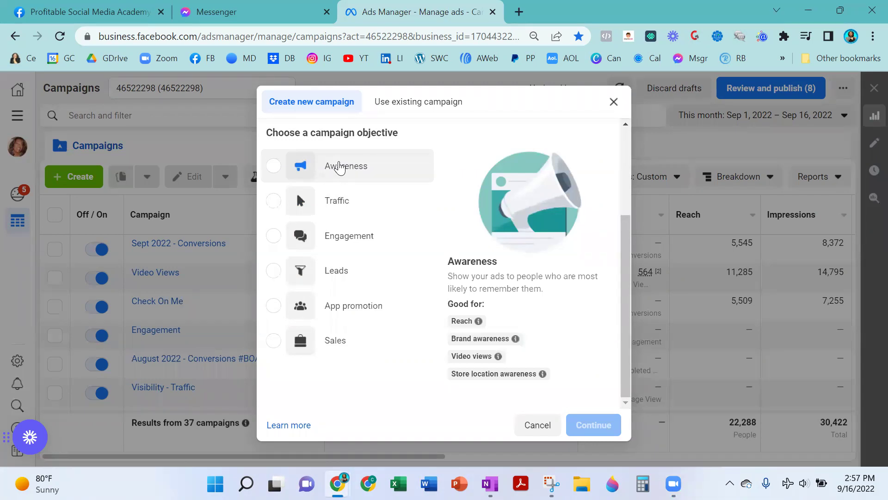
pyautogui.click(328, 240)
pyautogui.click(604, 426)
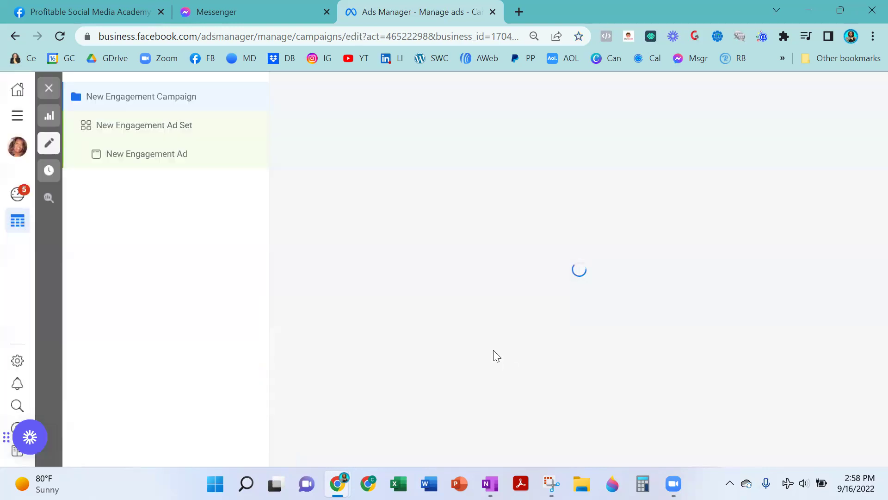
# Name the campaign 'Sept Like Campaign Demo' and dismiss the budget recommendation card.
pyautogui.tripleClick(430, 179)
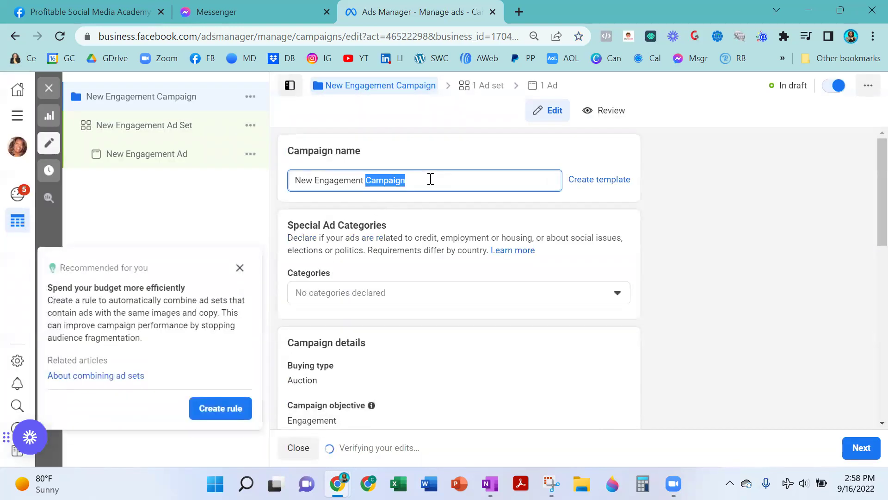
pyautogui.write('Sept')
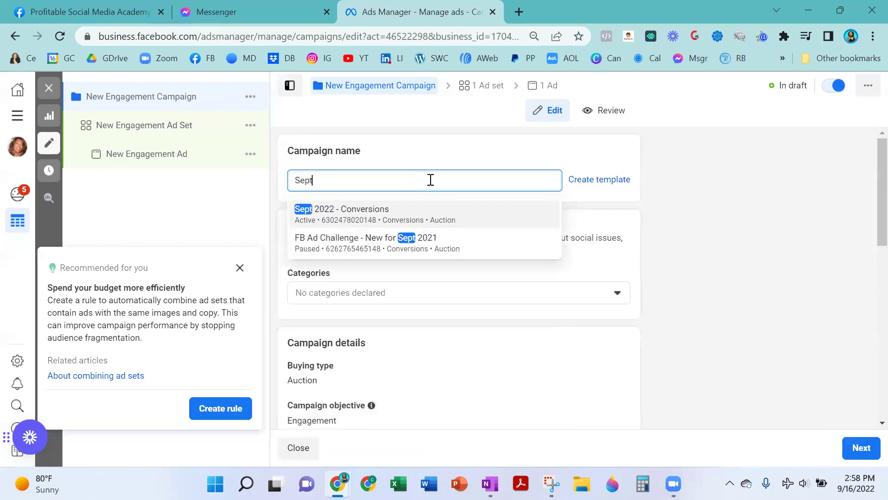
pyautogui.write(' Like Ca')
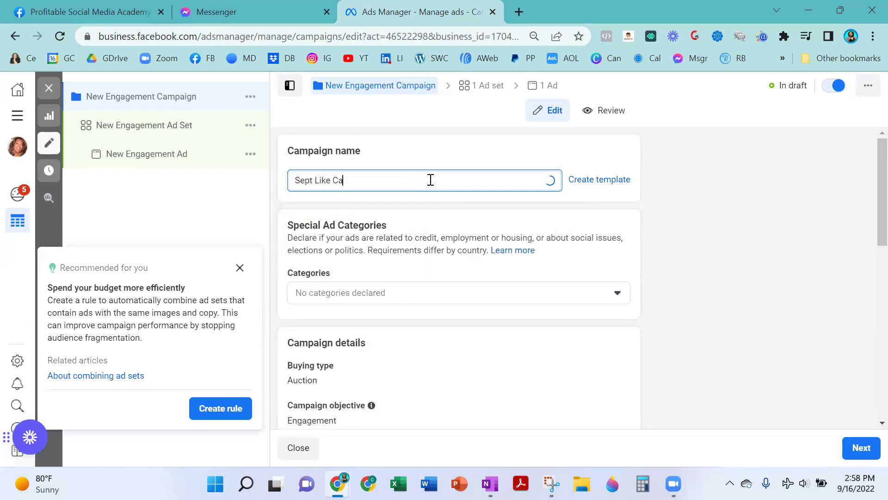
pyautogui.write('mpiaign Demo')
pyautogui.click(240, 268)
# Switch Advantage Campaign Budget off and move on to the ad set.
pyautogui.scroll(-3, 550, 296)
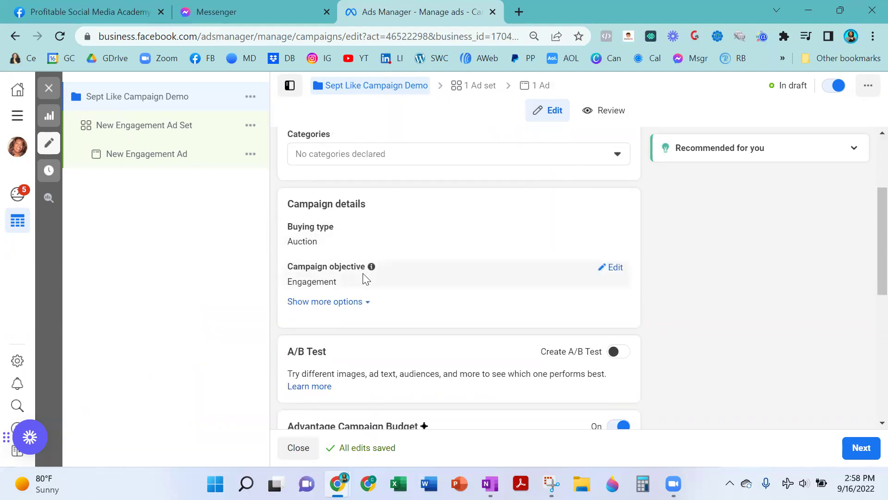
pyautogui.scroll(-2, 363, 278)
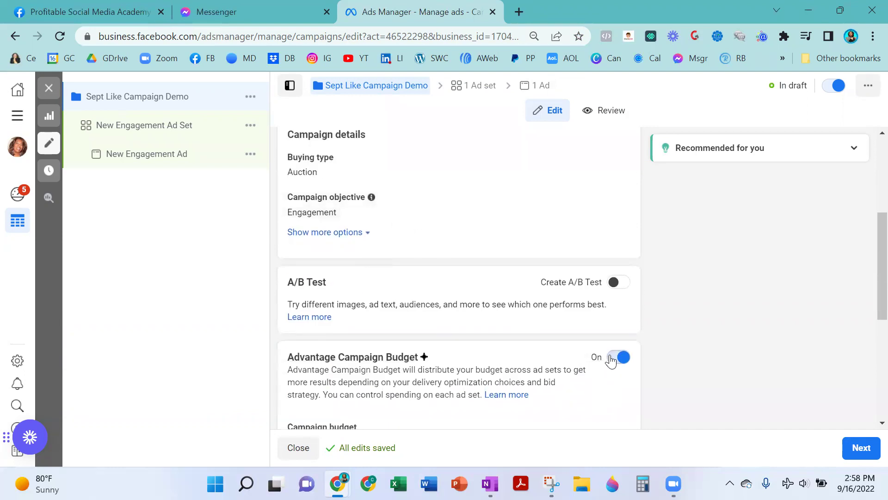
pyautogui.scroll(-2, 610, 361)
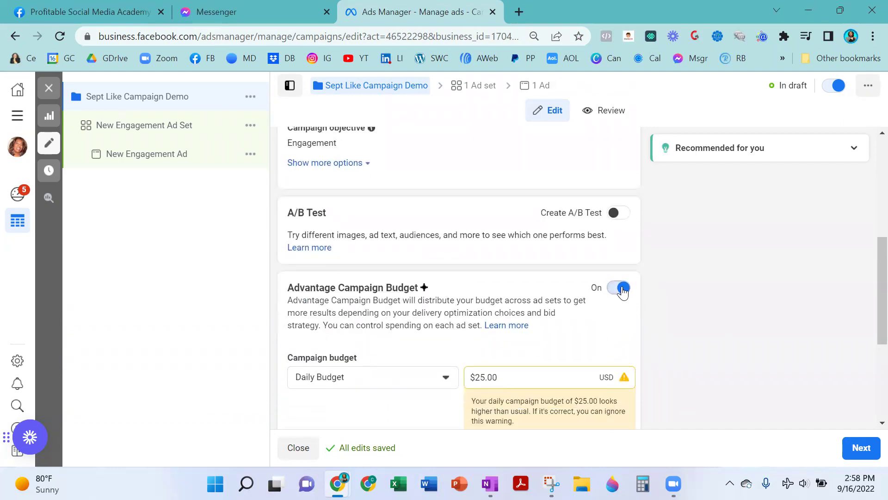
pyautogui.click(620, 288)
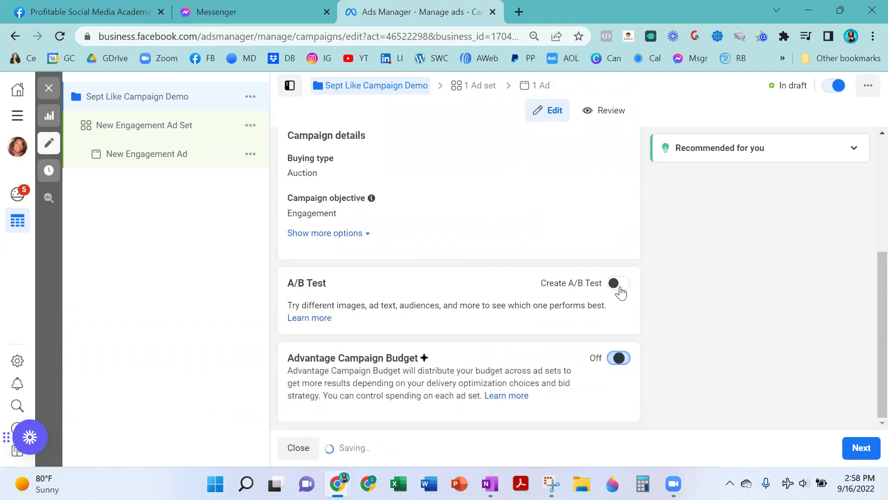
pyautogui.click(854, 453)
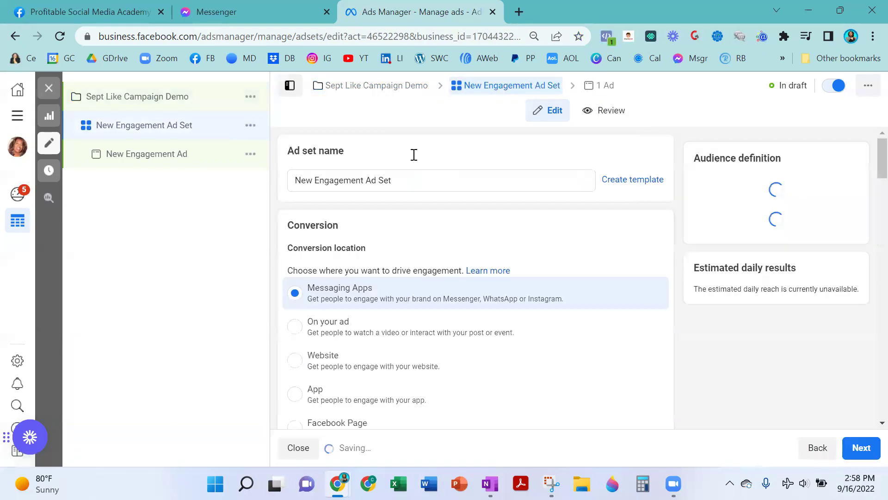
# Replace the ad set name with 'Page Like 9-16-22 Ecopmm', correcting typos along the way.
pyautogui.click(443, 179)
pyautogui.tripleClick(443, 178)
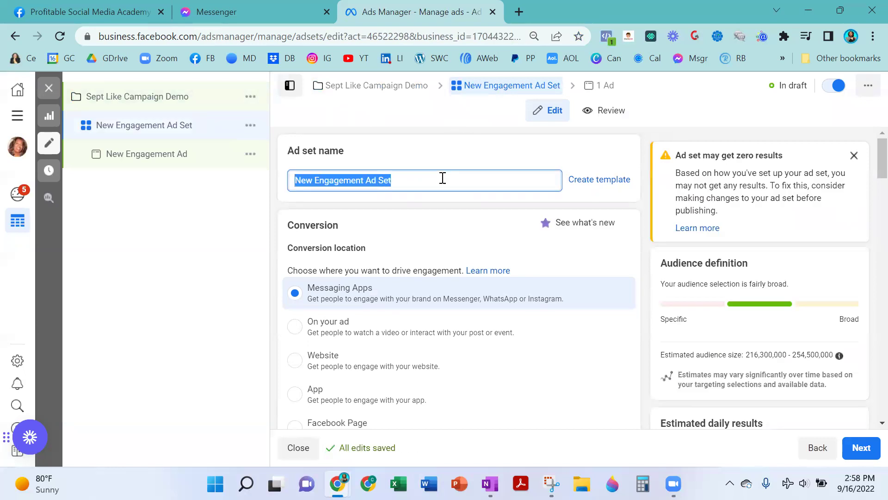
pyautogui.write('Page Like ')
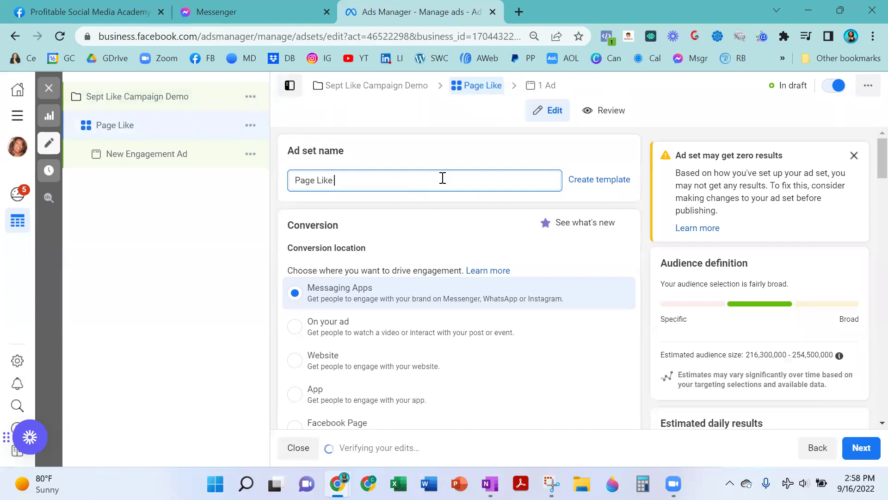
pyautogui.write('9-16-22')
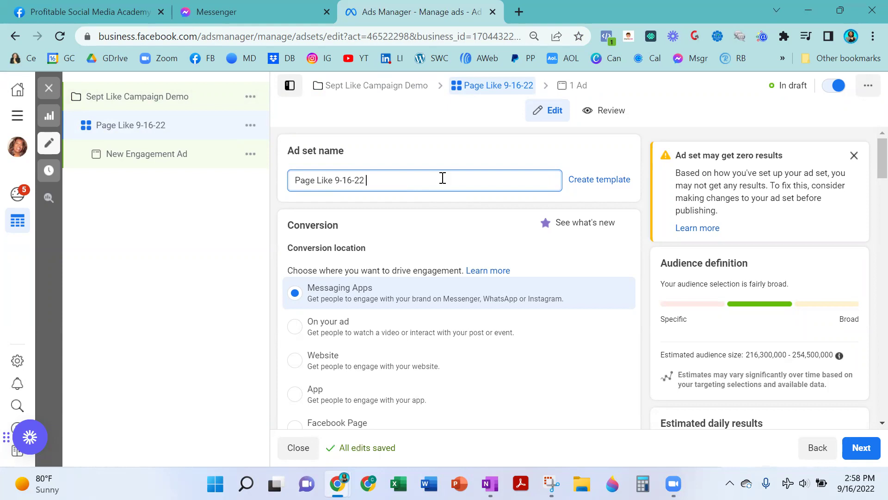
pyautogui.write('eC')
pyautogui.press('BackSpace')
pyautogui.press('BackSpace')
pyautogui.write('eCli')
pyautogui.press('BackSpace')
pyautogui.press('BackSpace')
pyautogui.press('BackSpace')
pyautogui.press('BackSpace')
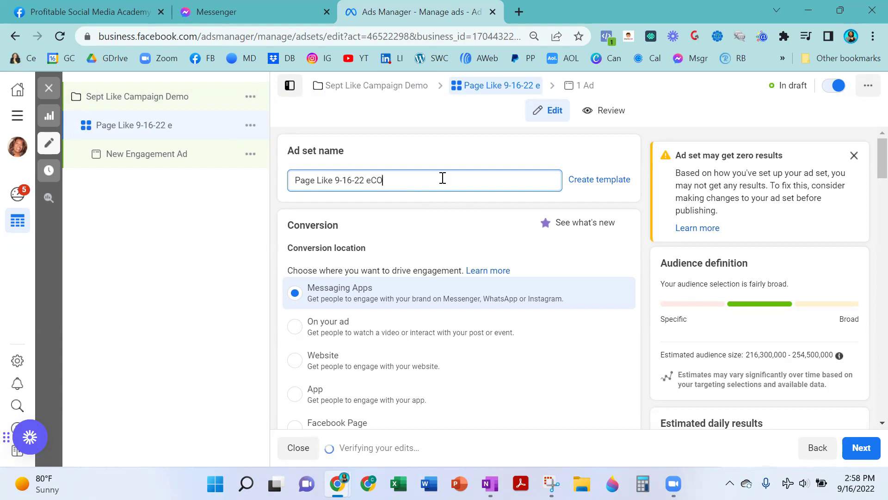
pyautogui.write('Ecopmm')
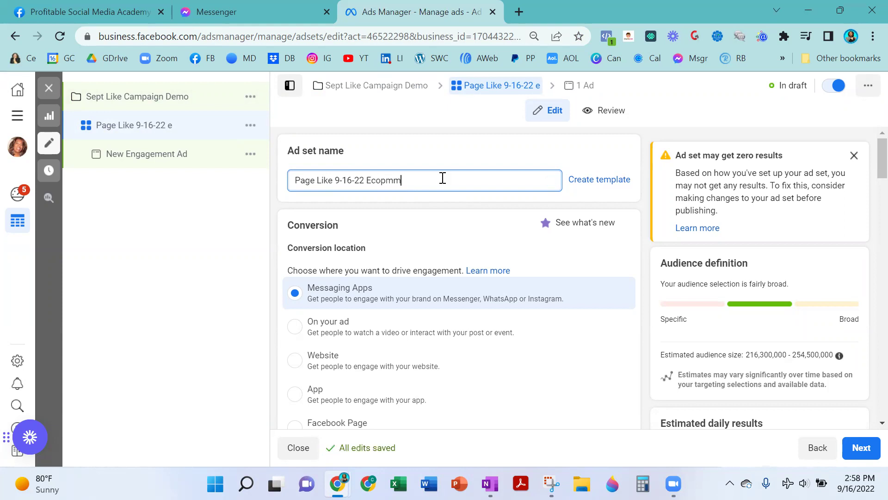
pyautogui.scroll(-3, 332, 183)
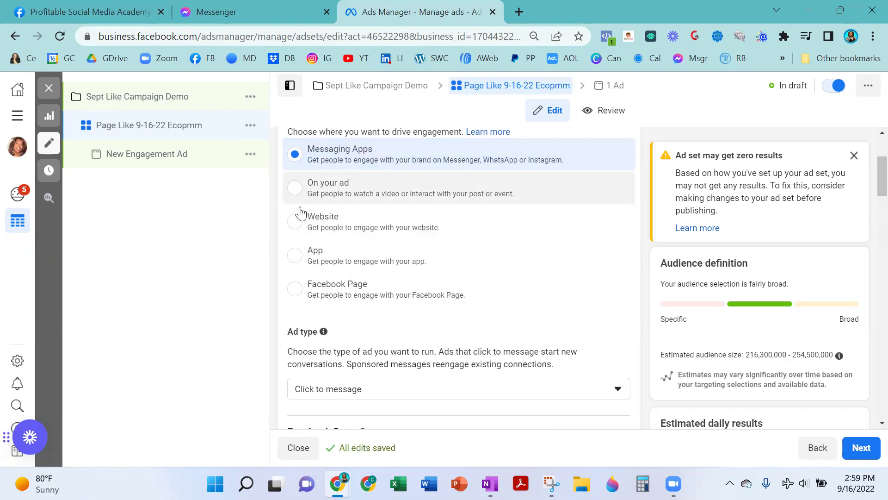
# Send engagement to the Facebook Page and set the daily budget to $5.00.
pyautogui.click(296, 290)
pyautogui.scroll(-3, 416, 250)
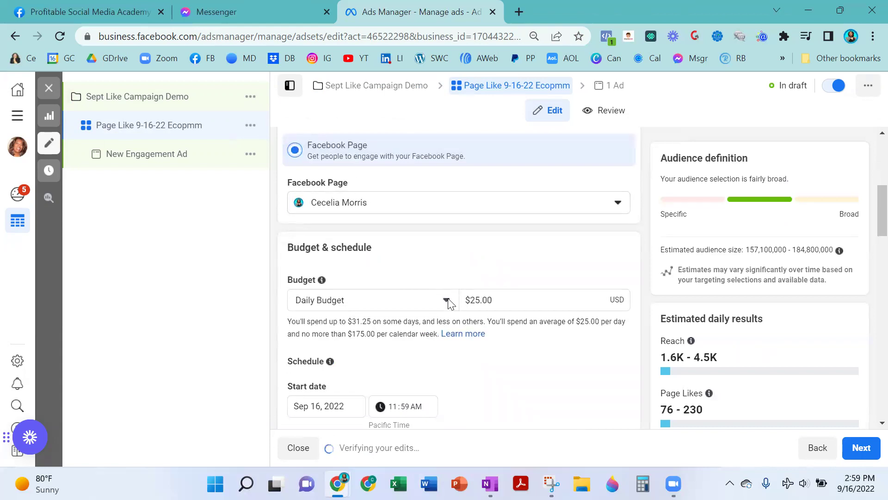
pyautogui.moveTo(469, 299)
pyautogui.mouseDown()
pyautogui.moveTo(482, 299)
pyautogui.moveTo(474, 299)
pyautogui.mouseUp()
pyautogui.write('5')
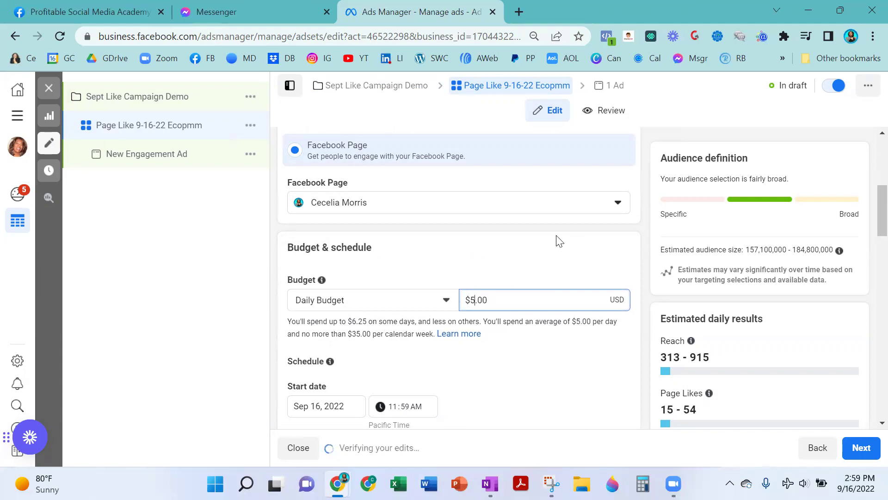
# Set the ad set's start time to 12:00 PM.
pyautogui.scroll(-5, 573, 244)
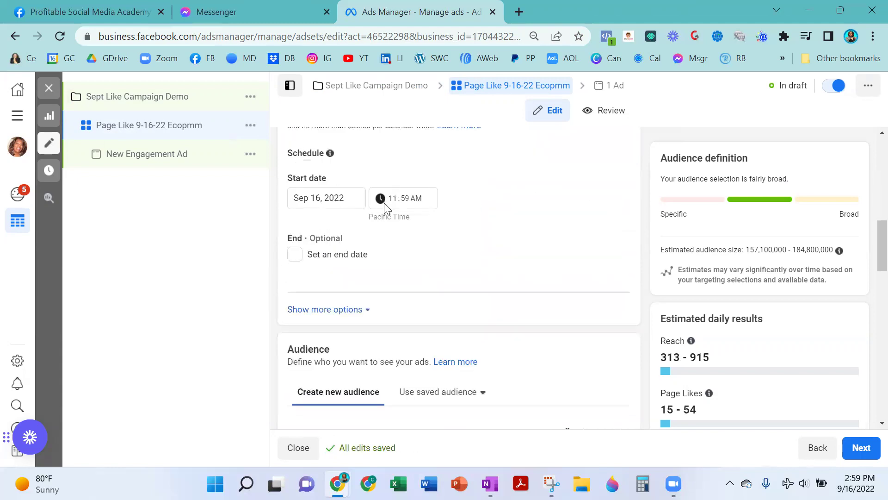
pyautogui.click(394, 200)
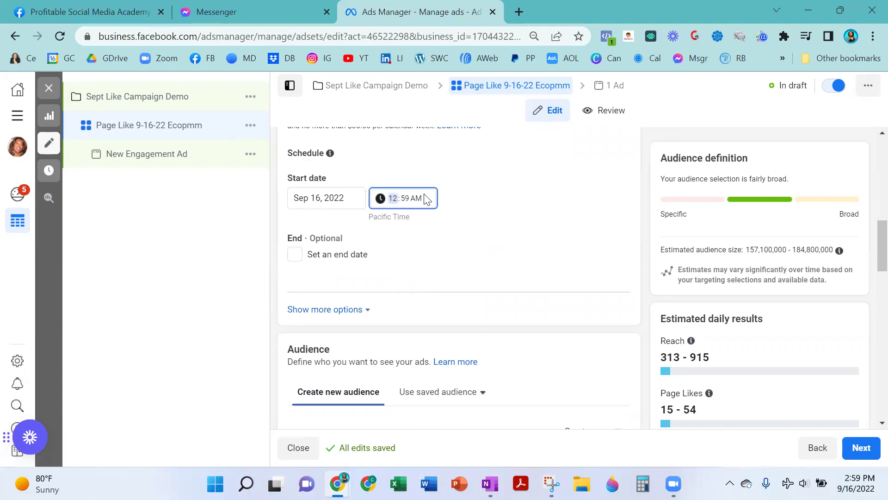
pyautogui.click(406, 197)
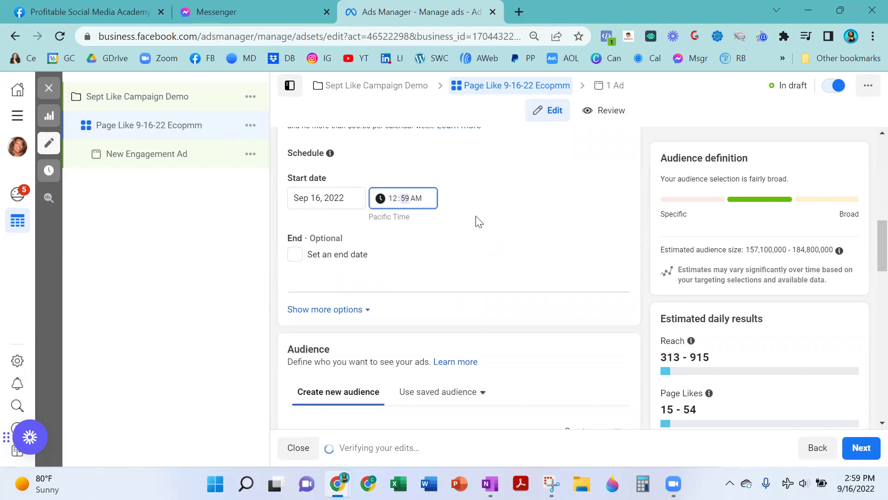
pyautogui.write('00')
pyautogui.click(421, 198)
pyautogui.write('p')
pyautogui.click(508, 250)
pyautogui.scroll(-1, 523, 257)
pyautogui.scroll(1, 537, 249)
pyautogui.scroll(-3, 509, 269)
pyautogui.scroll(2, 467, 280)
pyautogui.scroll(-2, 446, 284)
pyautogui.scroll(-3, 375, 323)
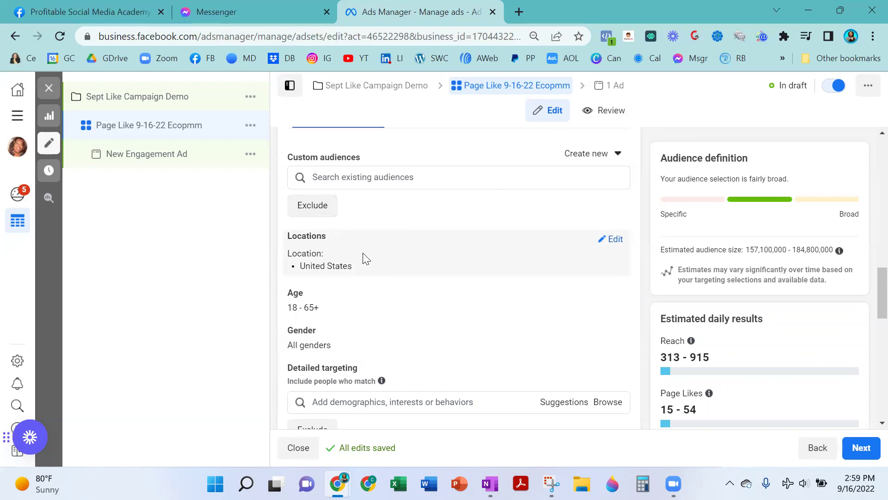
pyautogui.scroll(2, 363, 252)
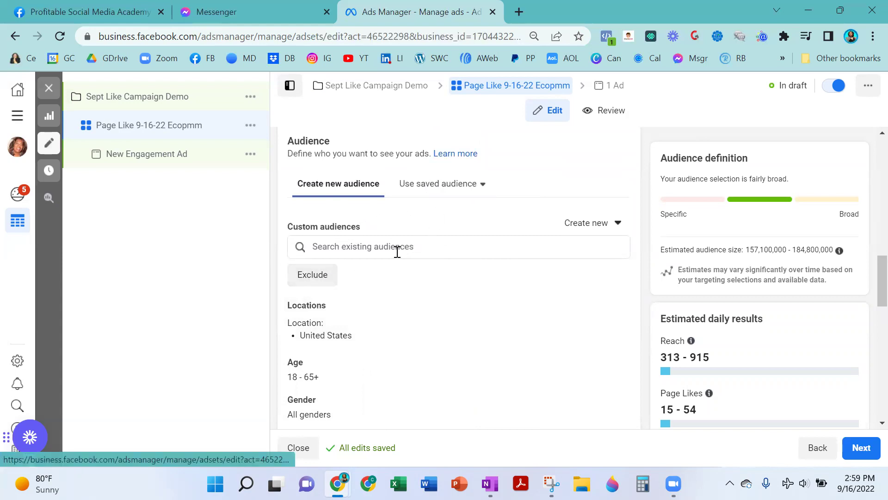
pyautogui.scroll(-1, 395, 248)
pyautogui.scroll(-1, 395, 251)
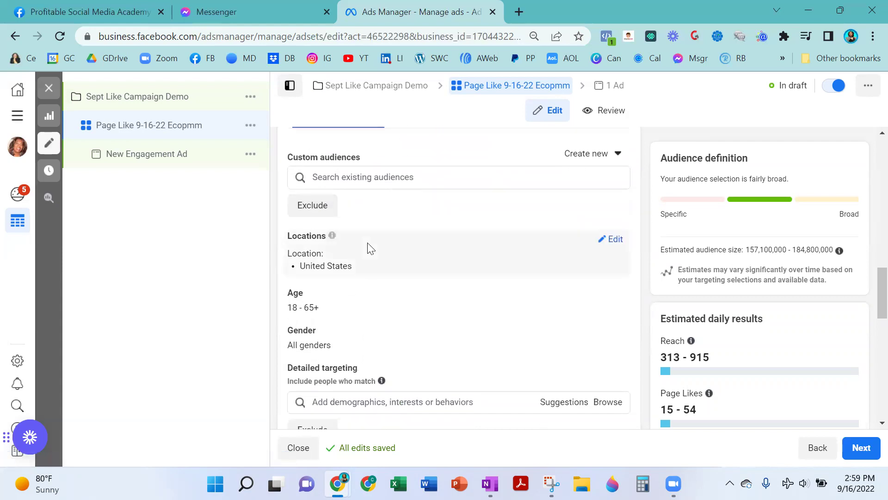
# Add Canada and the United Kingdom to the included locations.
pyautogui.click(613, 241)
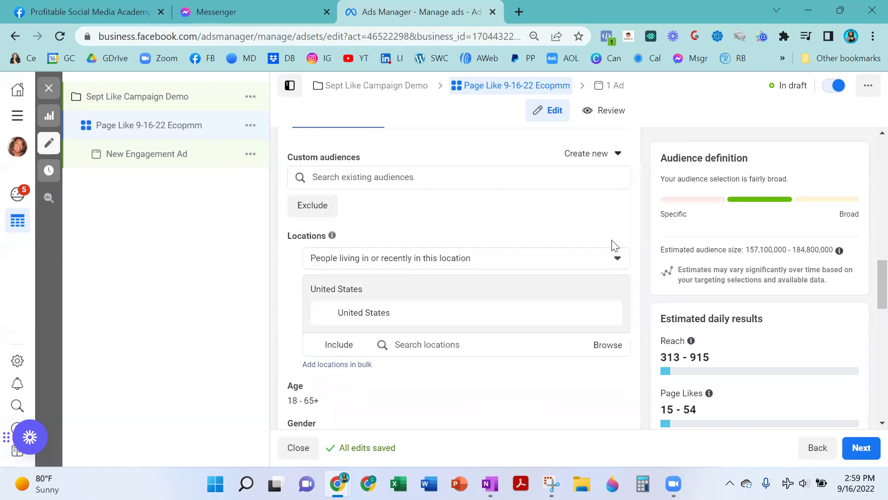
pyautogui.click(412, 344)
pyautogui.write('canada')
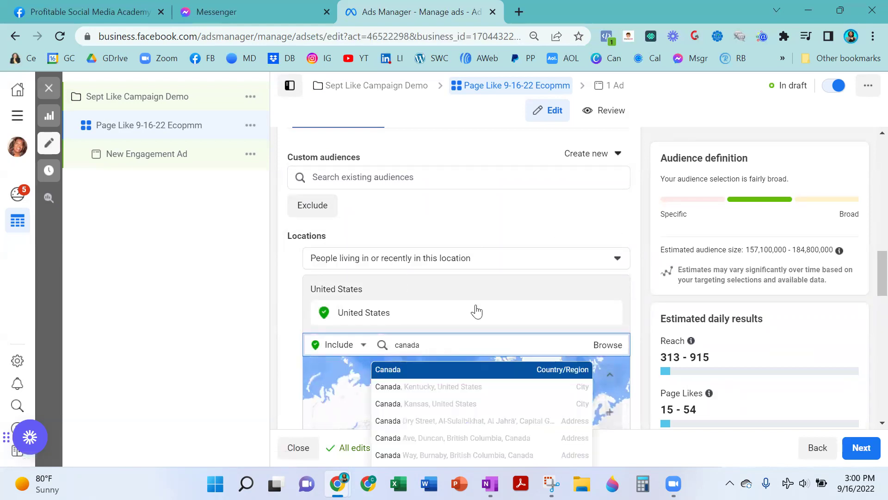
pyautogui.scroll(-1, 476, 312)
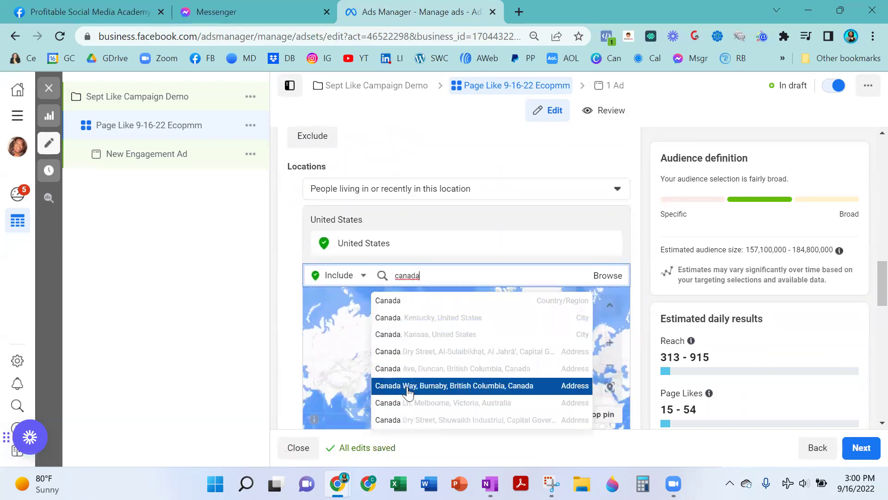
pyautogui.click(460, 305)
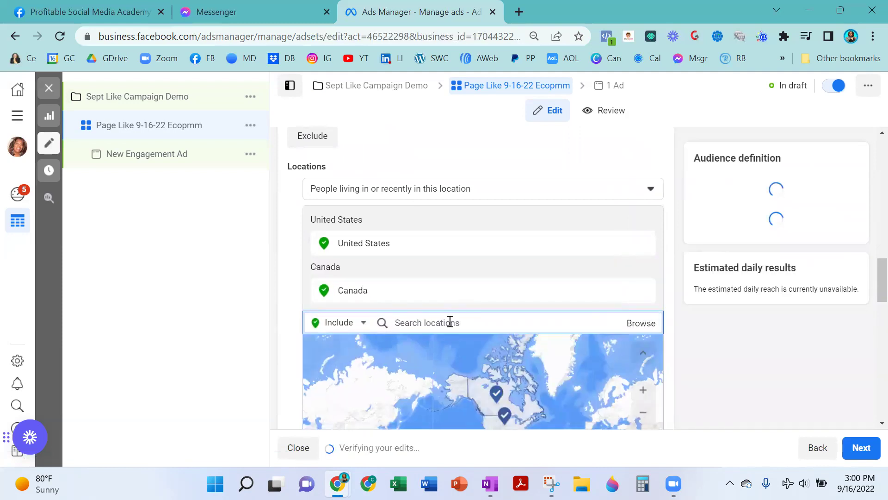
pyautogui.write('wi')
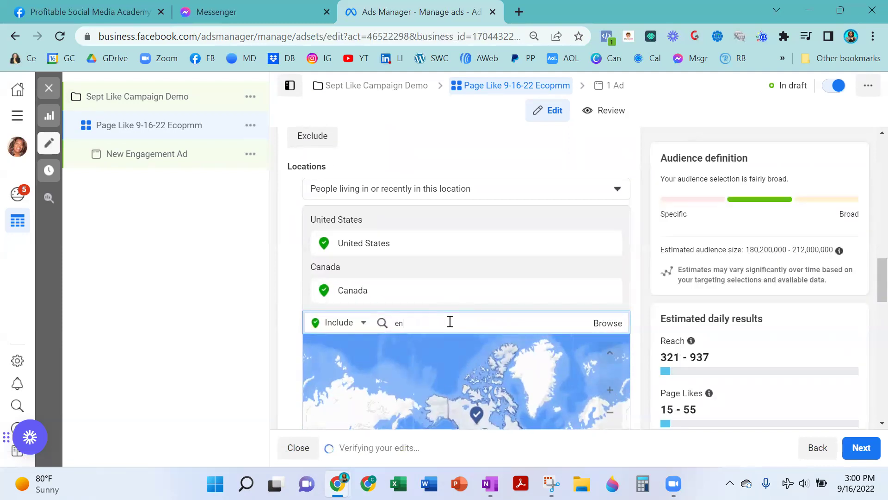
pyautogui.press('BackSpace')
pyautogui.press('BackSpace')
pyautogui.write('united kingdom')
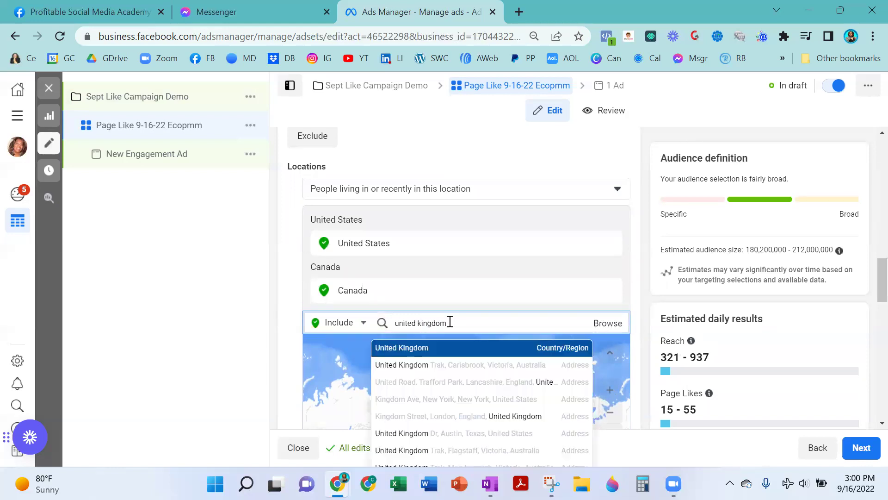
pyautogui.click(434, 351)
# Add Ireland and Australia to the included locations as well.
pyautogui.write('ireland')
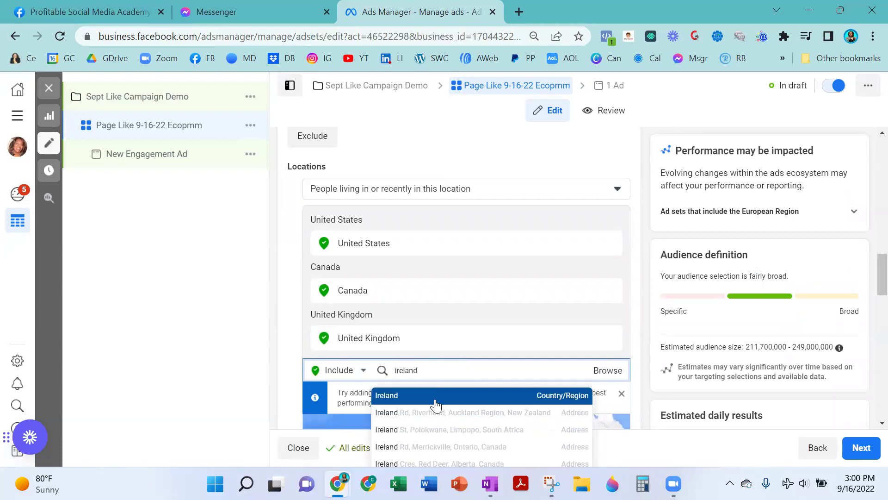
pyautogui.click(435, 399)
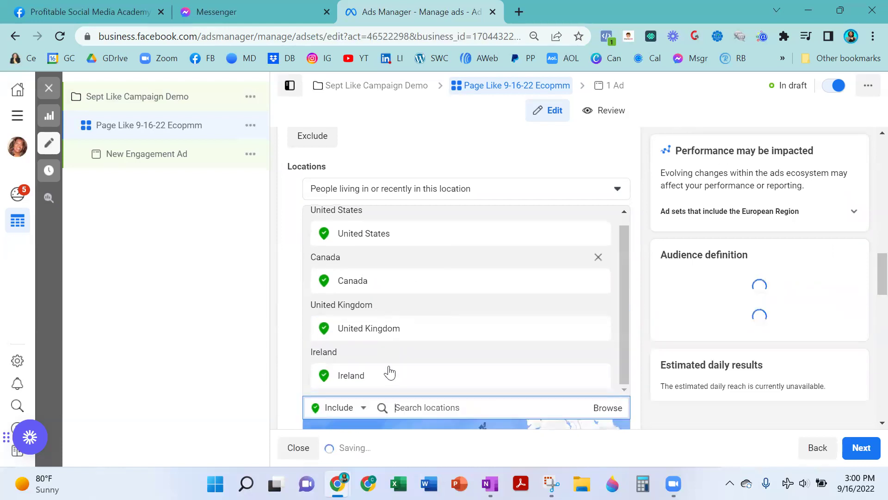
pyautogui.write('aus')
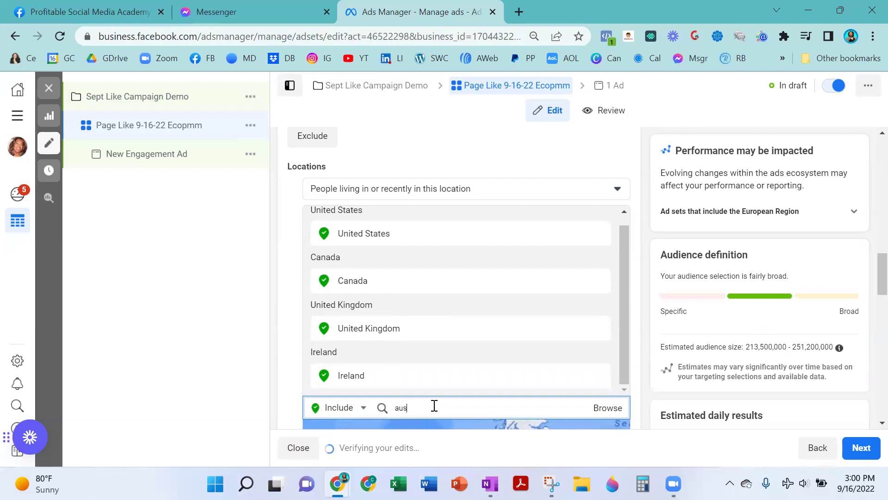
pyautogui.write('t')
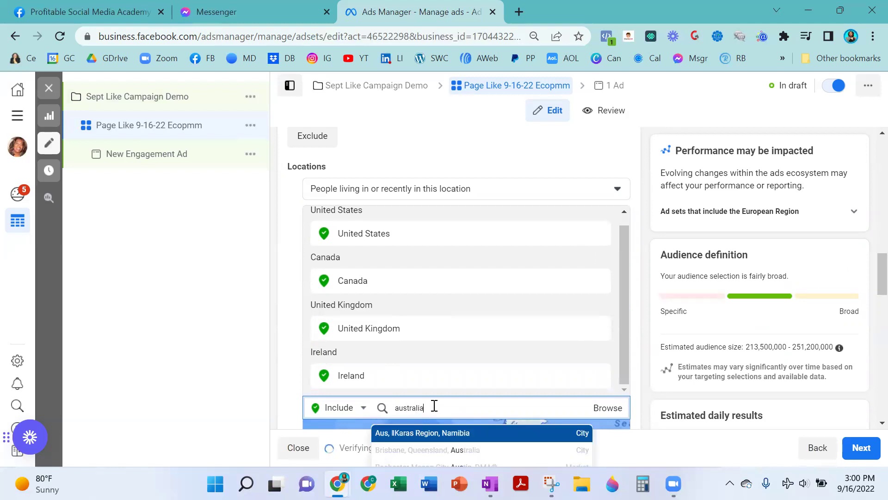
pyautogui.write('ralia')
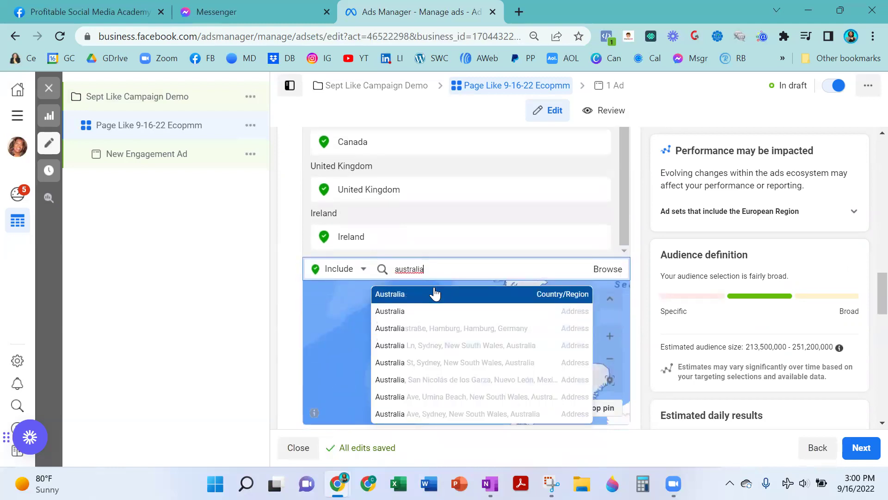
pyautogui.click(435, 294)
pyautogui.scroll(-5, 290, 306)
pyautogui.scroll(-1, 286, 306)
# Set the audience age range to 35–64.
pyautogui.click(609, 177)
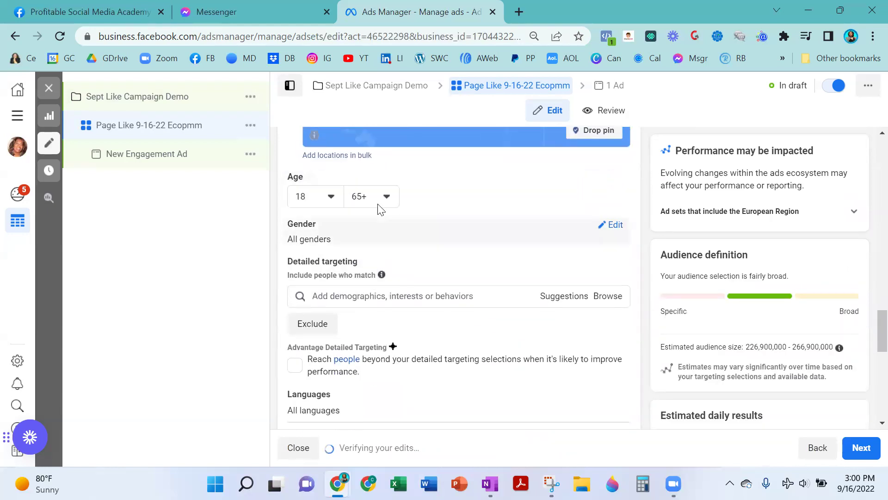
pyautogui.click(330, 196)
pyautogui.scroll(-1, 334, 310)
pyautogui.scroll(-3, 334, 308)
pyautogui.scroll(-2, 296, 355)
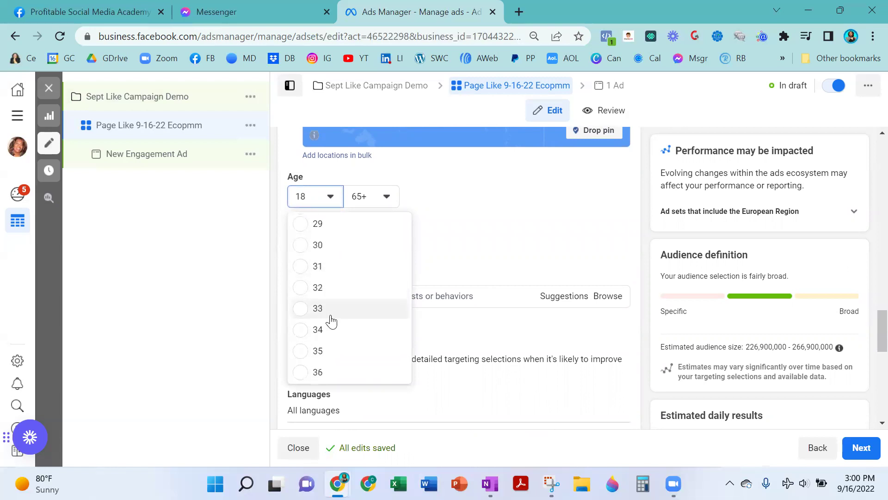
pyautogui.click(378, 205)
pyautogui.click(378, 206)
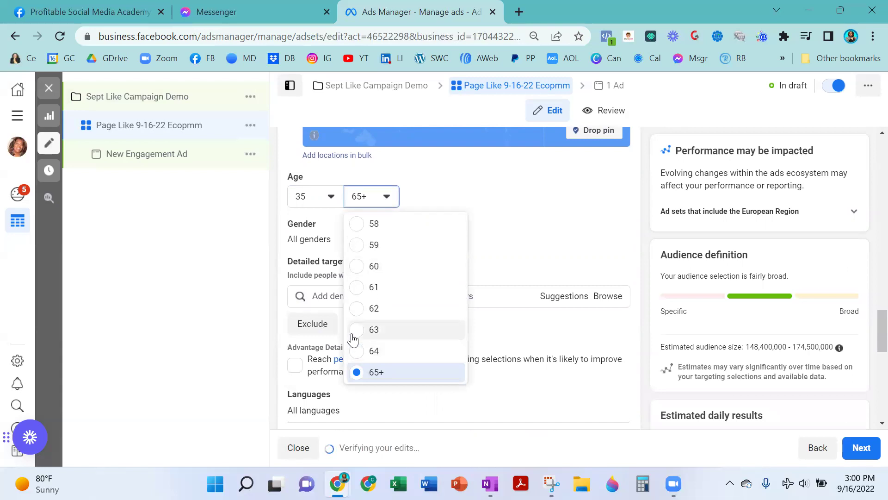
pyautogui.click(358, 351)
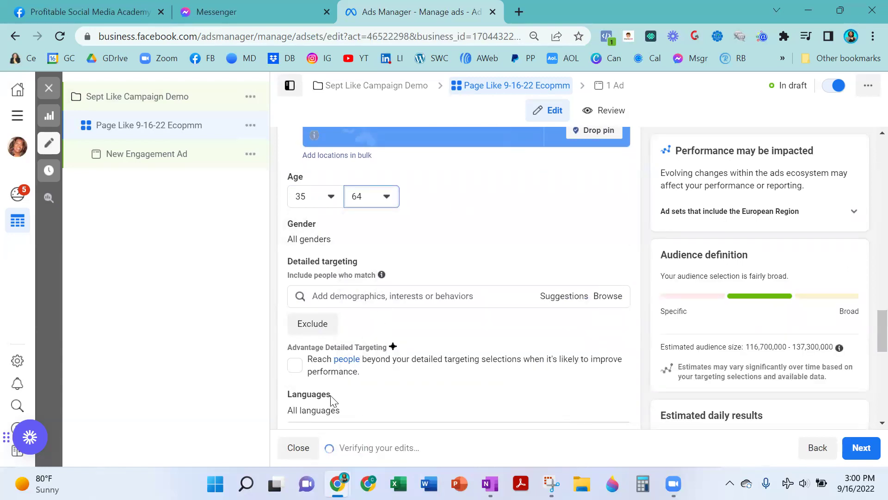
# Set the audience language to English (All).
pyautogui.click(613, 394)
pyautogui.click(346, 414)
pyautogui.write('Eng')
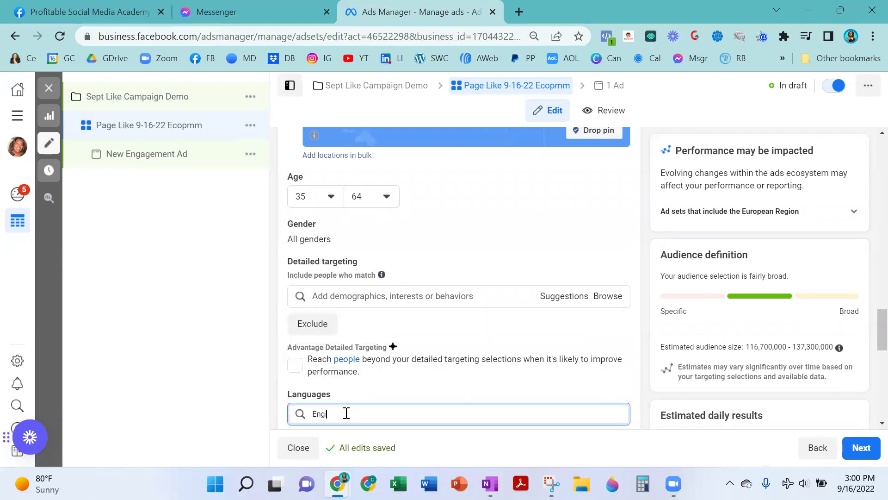
pyautogui.click(362, 360)
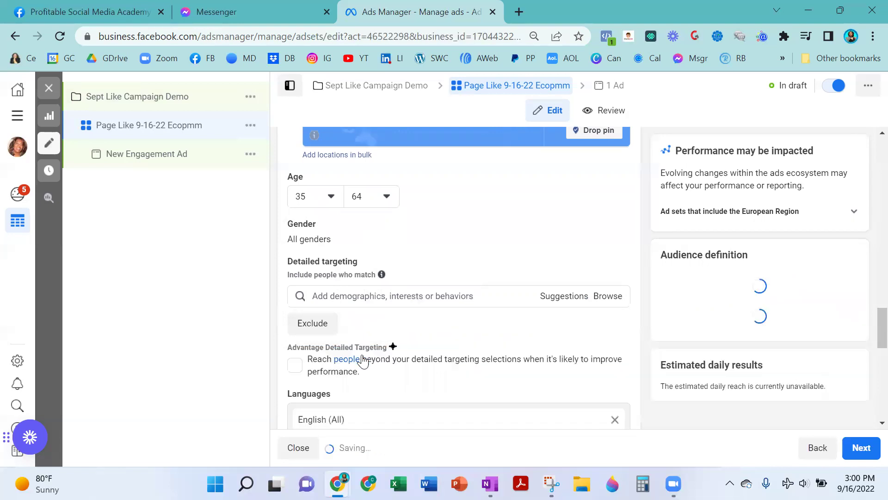
pyautogui.click(362, 296)
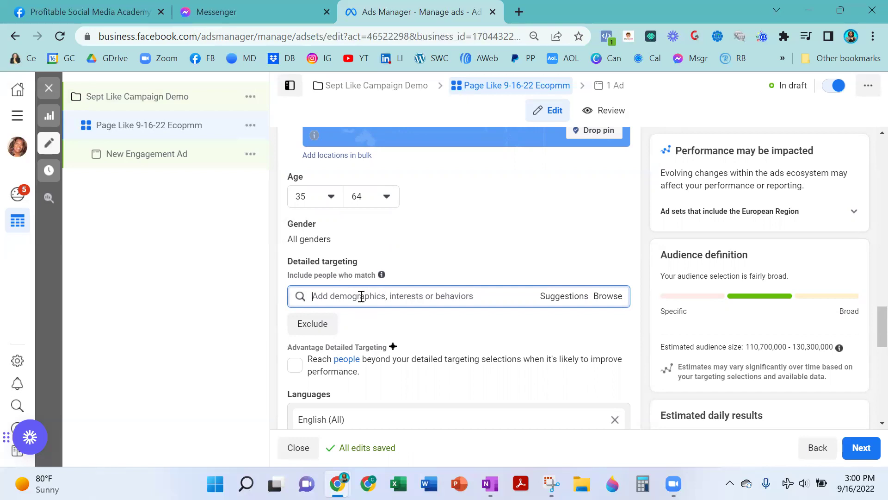
# Add the E-commerce and WooCommerce interests to detailed targeting.
pyautogui.write('ecommerce')
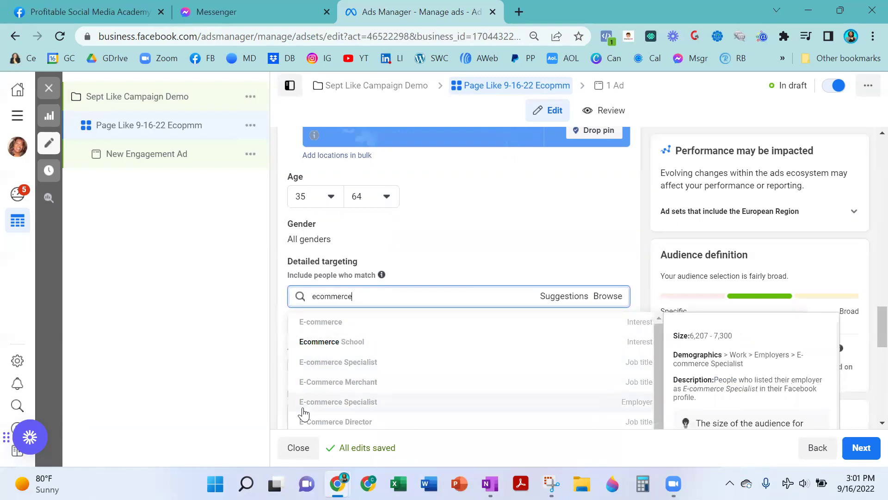
pyautogui.click(339, 323)
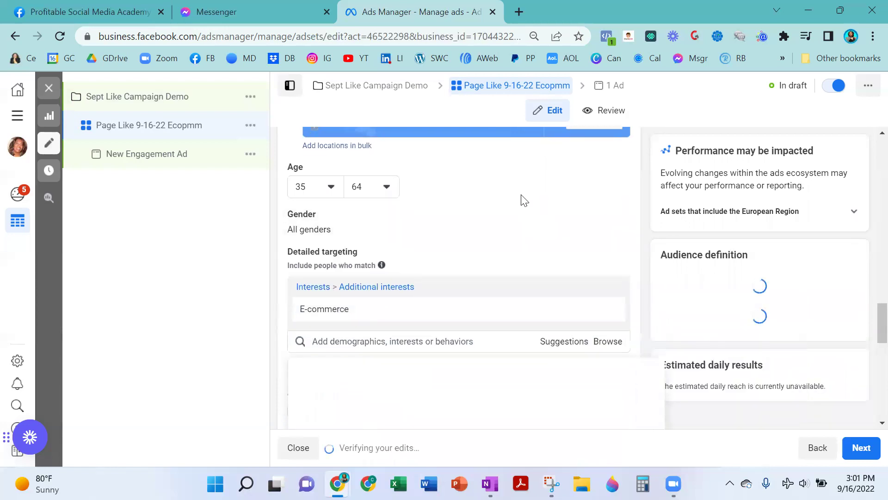
pyautogui.scroll(-3, 522, 198)
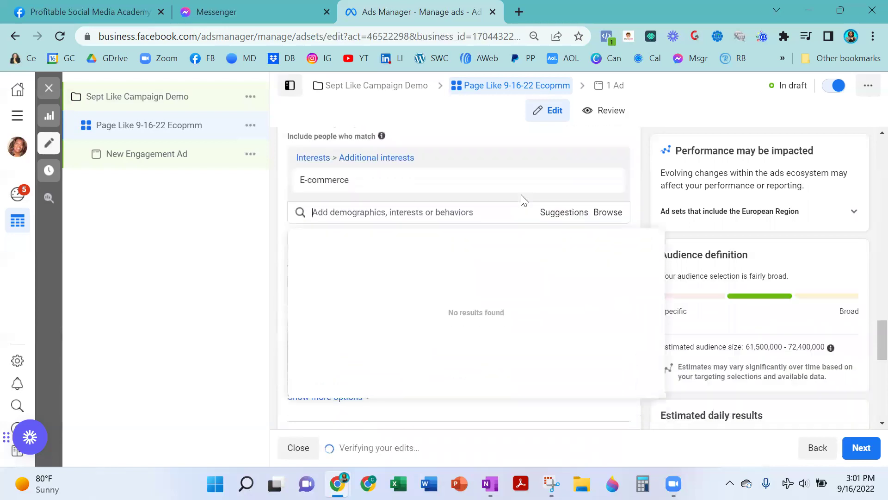
pyautogui.click(576, 216)
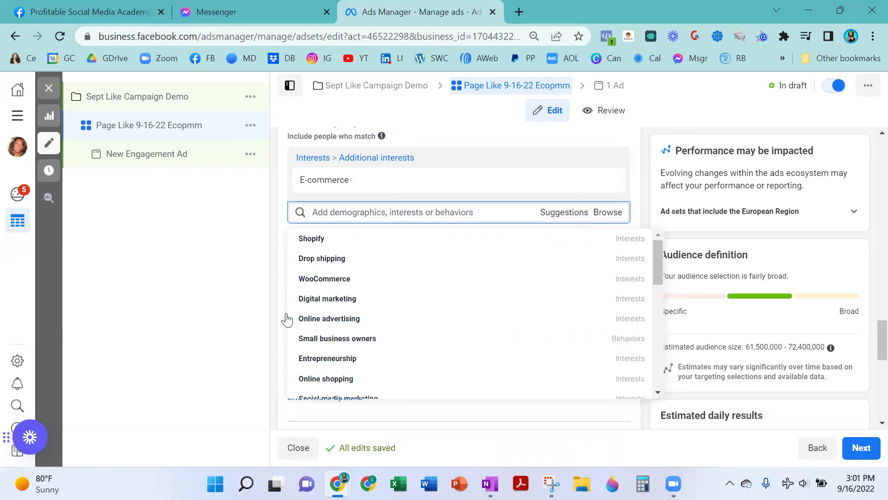
pyautogui.click(338, 284)
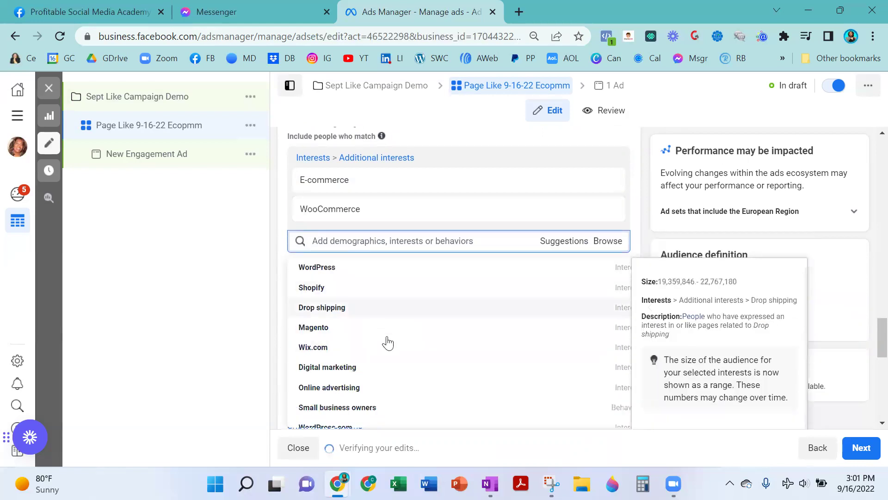
pyautogui.scroll(-3, 387, 341)
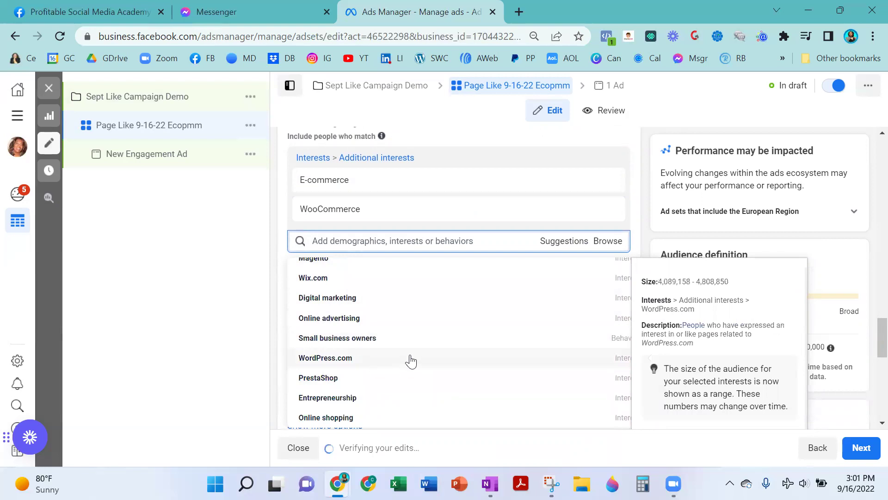
pyautogui.scroll(-2, 410, 359)
pyautogui.scroll(-3, 386, 368)
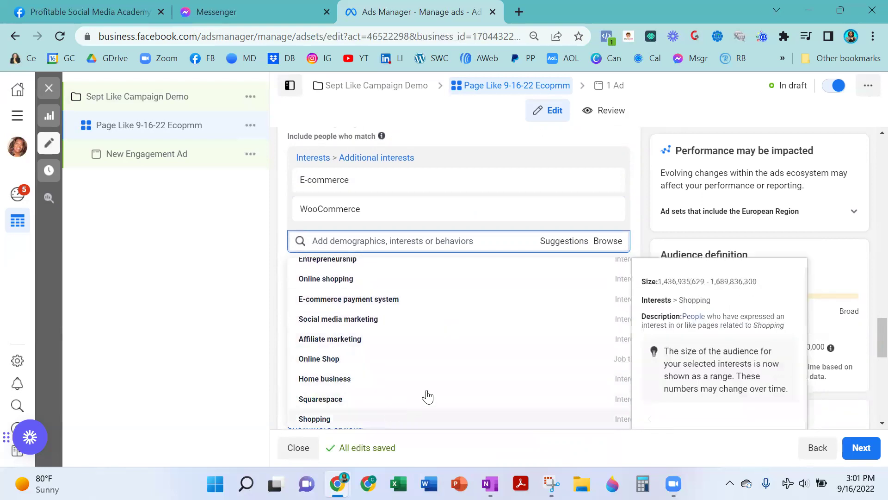
pyautogui.scroll(10, 427, 397)
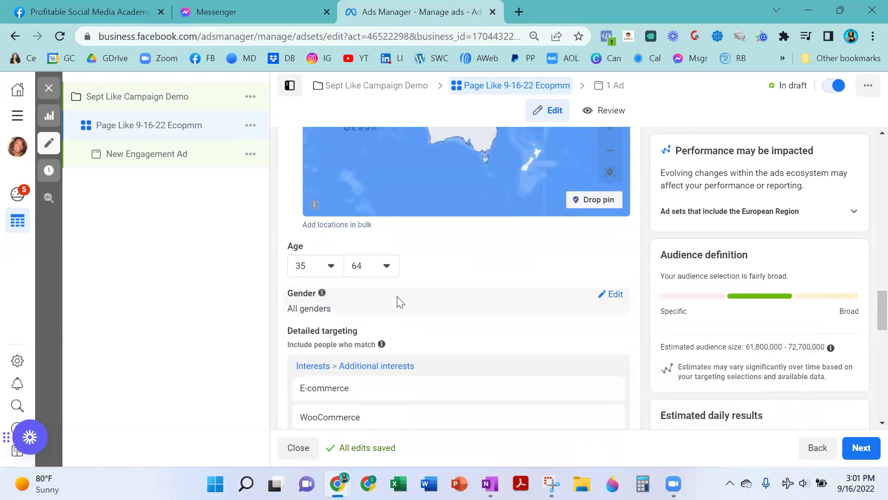
pyautogui.scroll(-5, 401, 302)
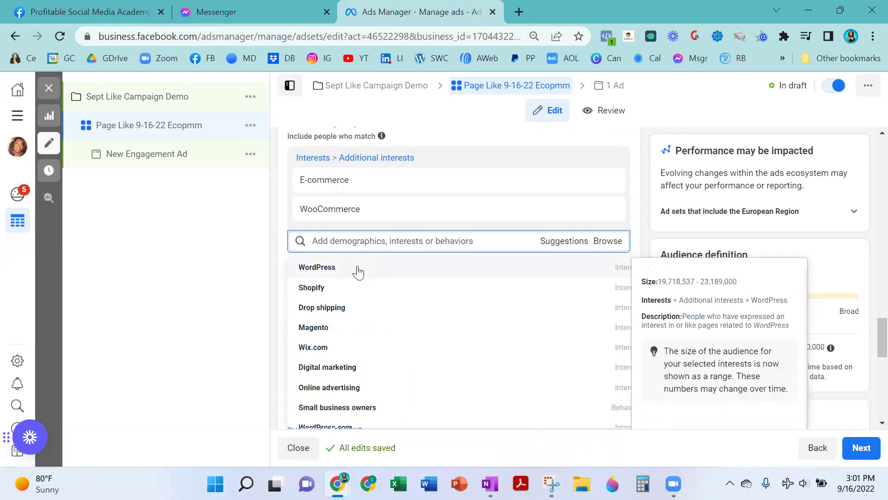
# Add Wix as an employer option, search 'mail', then remove Wix again.
pyautogui.click(376, 240)
pyautogui.write('wix')
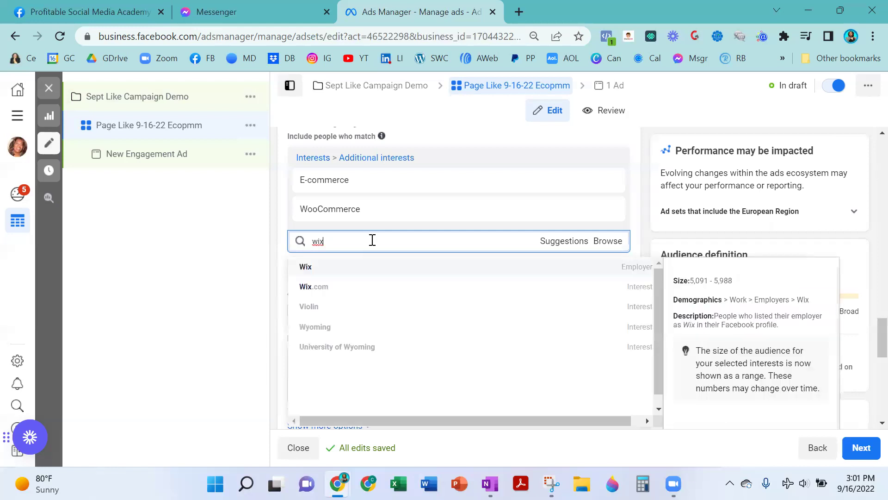
pyautogui.click(330, 273)
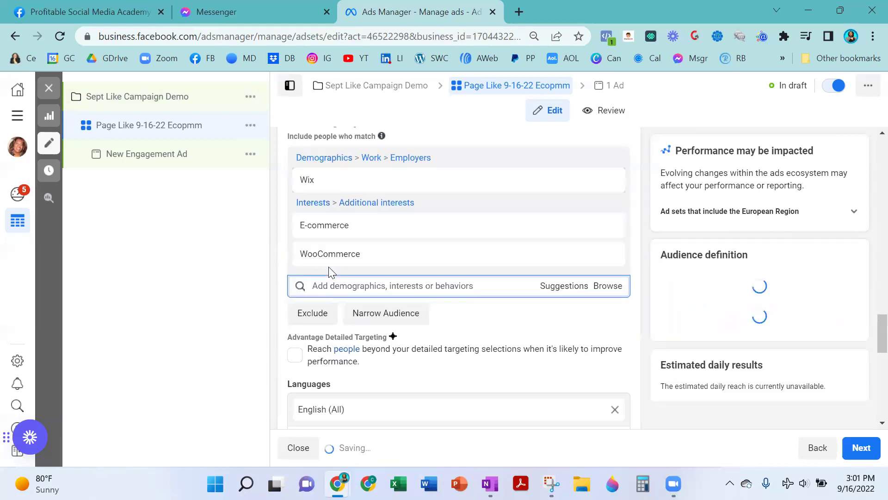
pyautogui.write('mail')
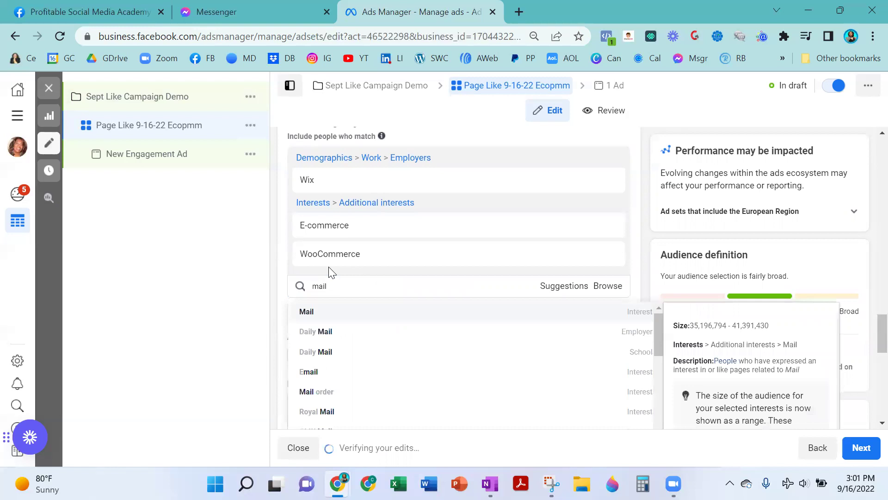
pyautogui.press('BackSpace')
pyautogui.press('BackSpace')
pyautogui.press('BackSpace')
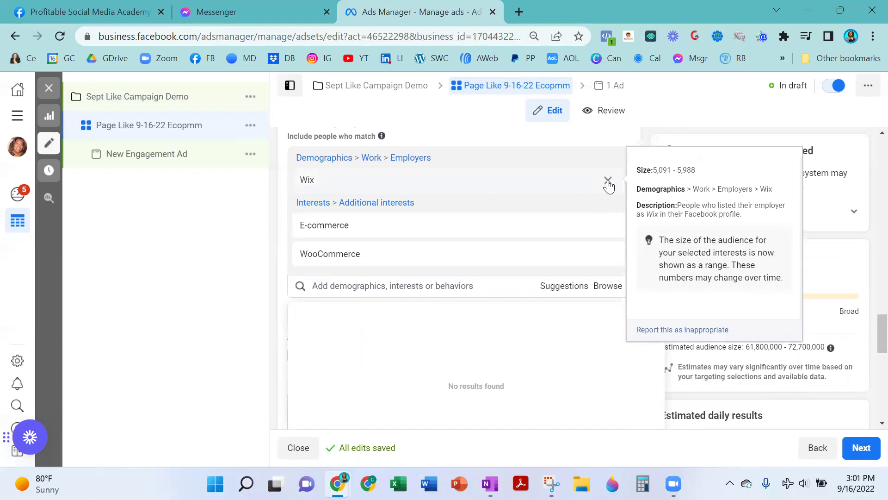
pyautogui.click(609, 181)
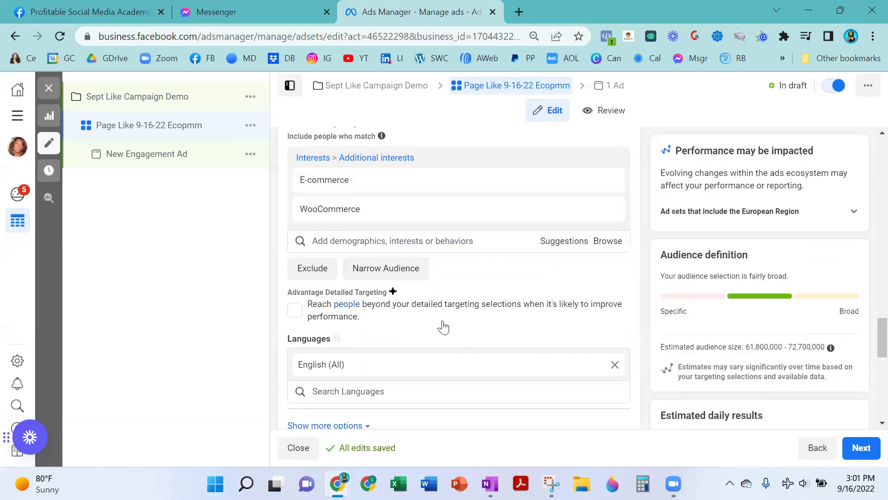
pyautogui.scroll(-3, 464, 187)
pyautogui.scroll(-3, 430, 196)
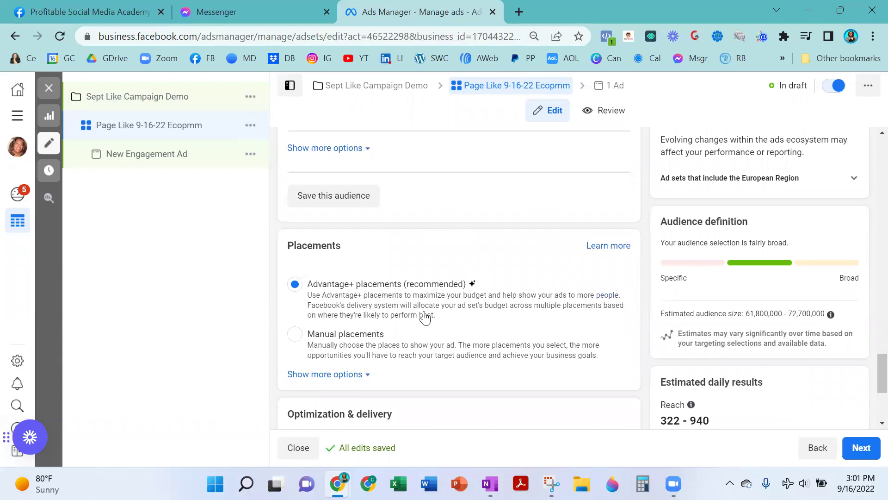
pyautogui.scroll(-3, 458, 331)
pyautogui.scroll(-1, 421, 400)
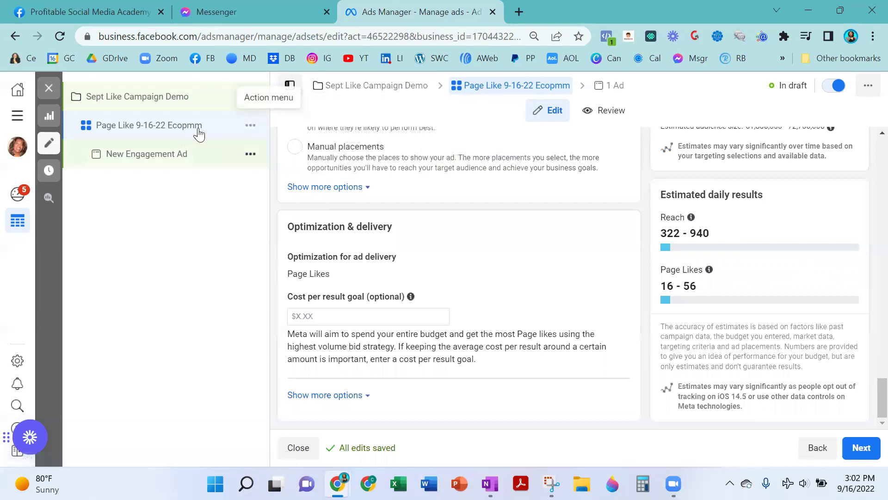
pyautogui.moveTo(474, 87)
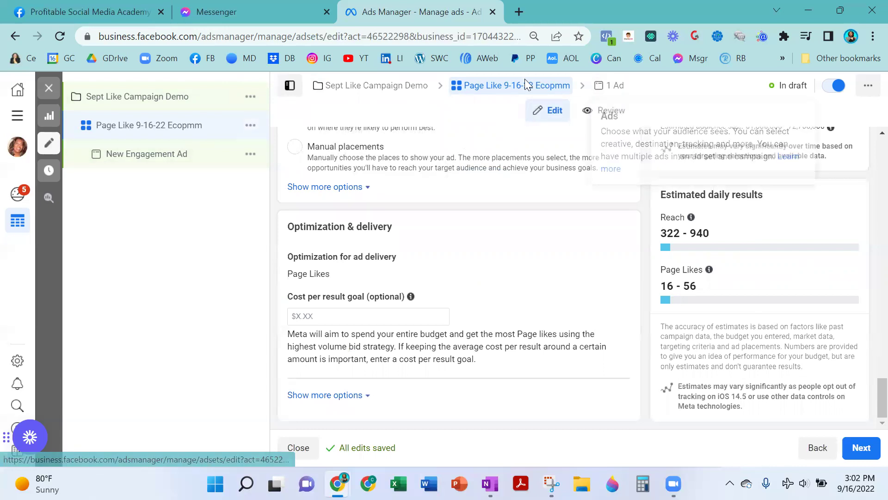
pyautogui.scroll(20, 452, 214)
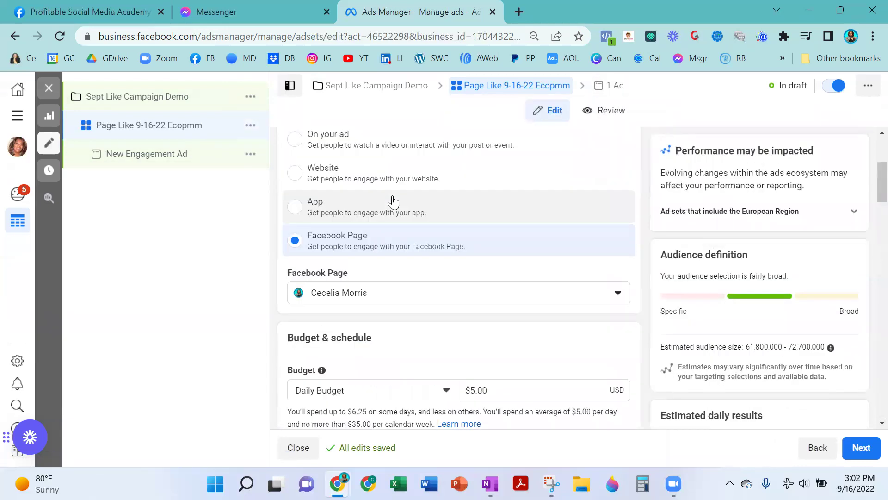
pyautogui.scroll(5, 393, 203)
# Fix the ad set name to 'Page Like 9-16-22 Ecomm' and copy it to the clipboard.
pyautogui.click(378, 180)
pyautogui.press('Delete')
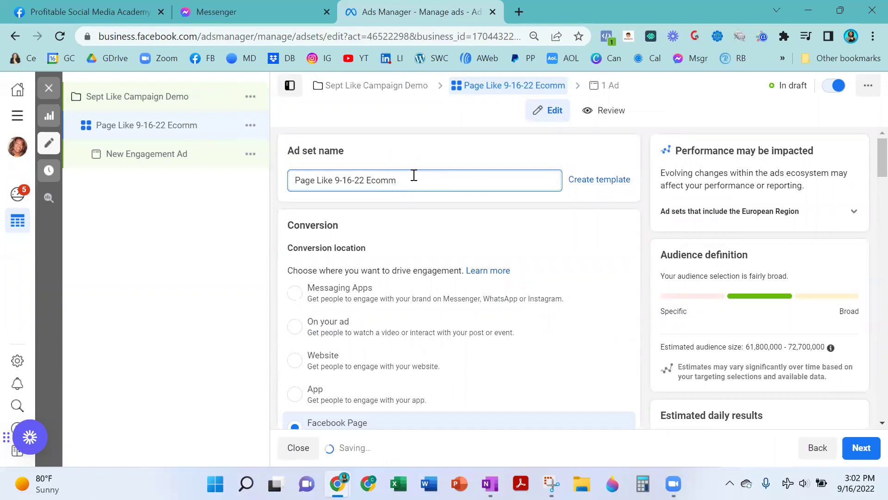
pyautogui.moveTo(411, 180); pyautogui.dragTo(236, 187)
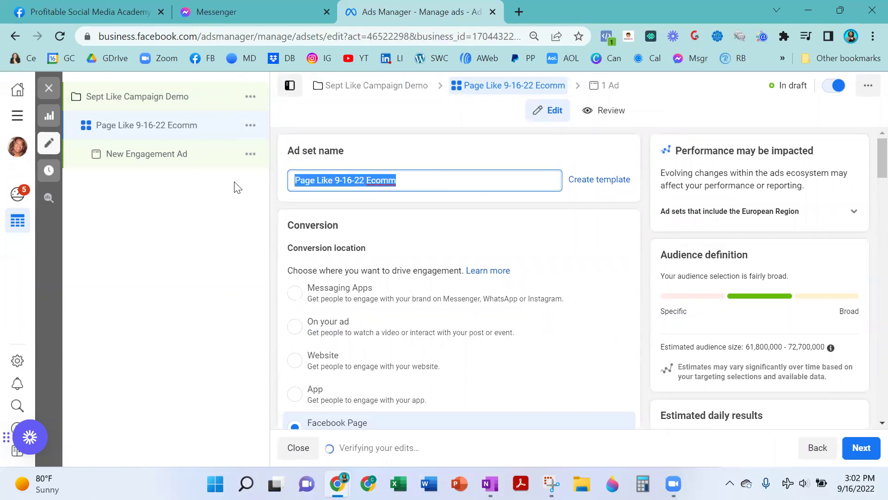
pyautogui.rightClick(319, 185)
pyautogui.click(373, 240)
# Paste 'Page Like 9-16-22 Ecomm' as the ad name, then open a new browser tab.
pyautogui.click(198, 153)
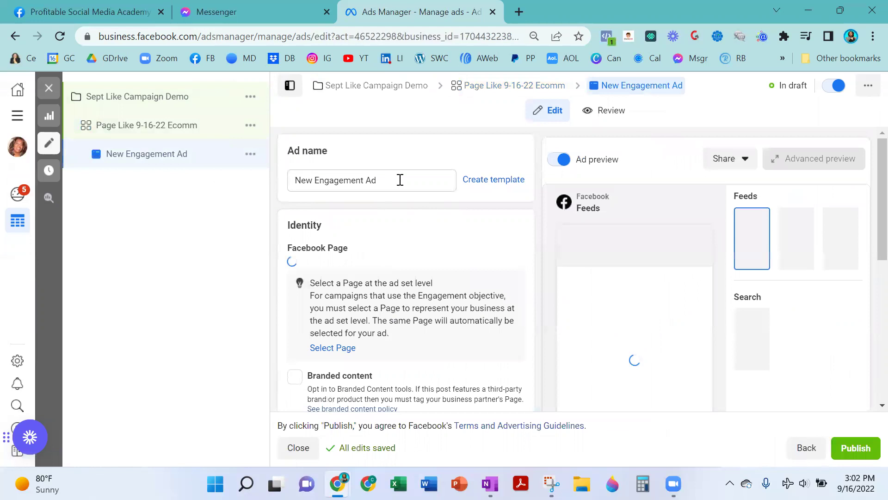
pyautogui.tripleClick(400, 180)
pyautogui.hotkey('ctrl', 'v')
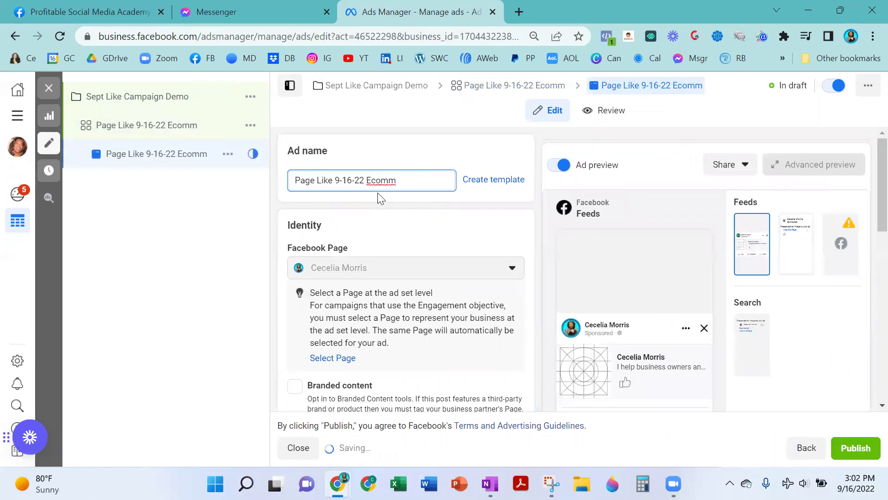
pyautogui.scroll(-5, 388, 199)
pyautogui.scroll(2, 391, 210)
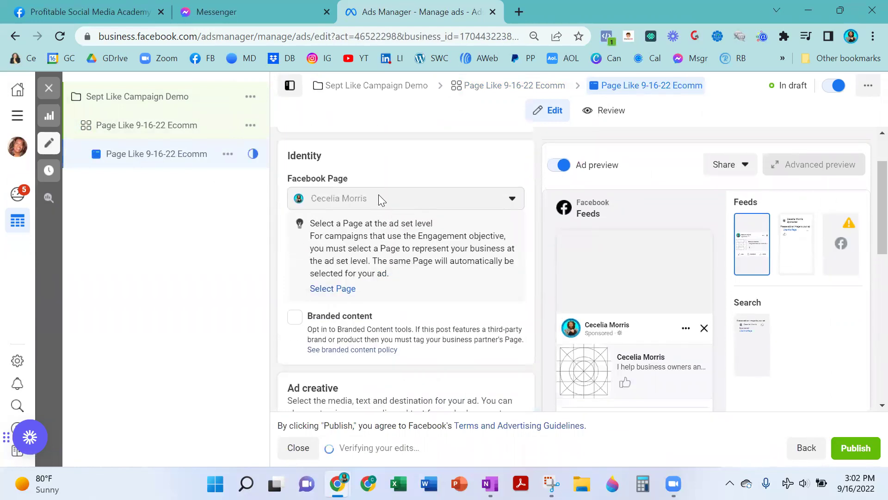
pyautogui.scroll(-5, 378, 198)
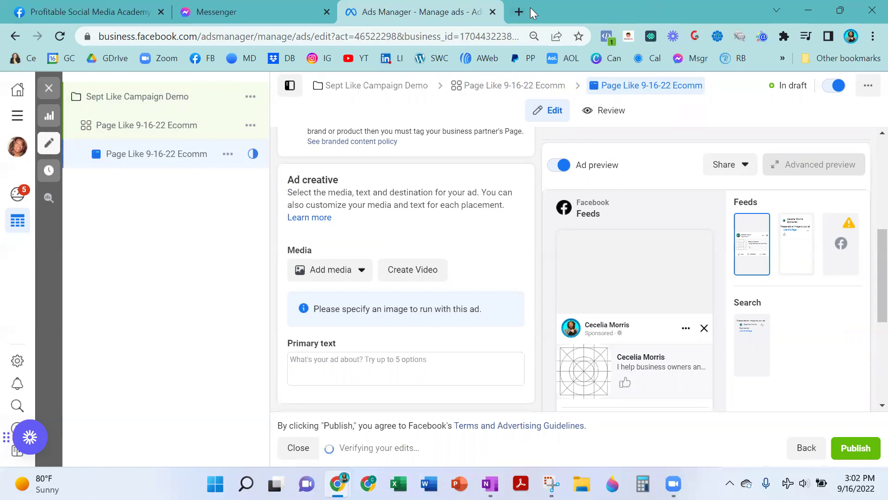
pyautogui.click(518, 11)
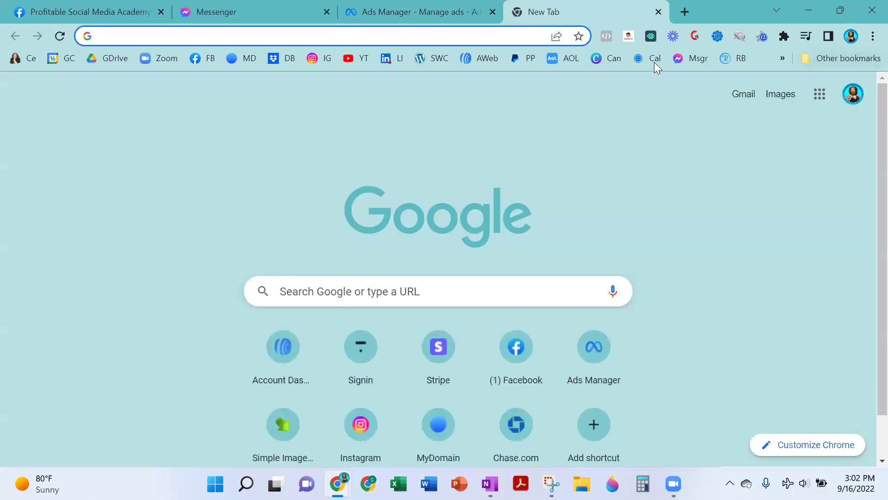
# Go to Canva and open the yellow Success Happens Instagram Post from Recent designs.
pyautogui.click(608, 59)
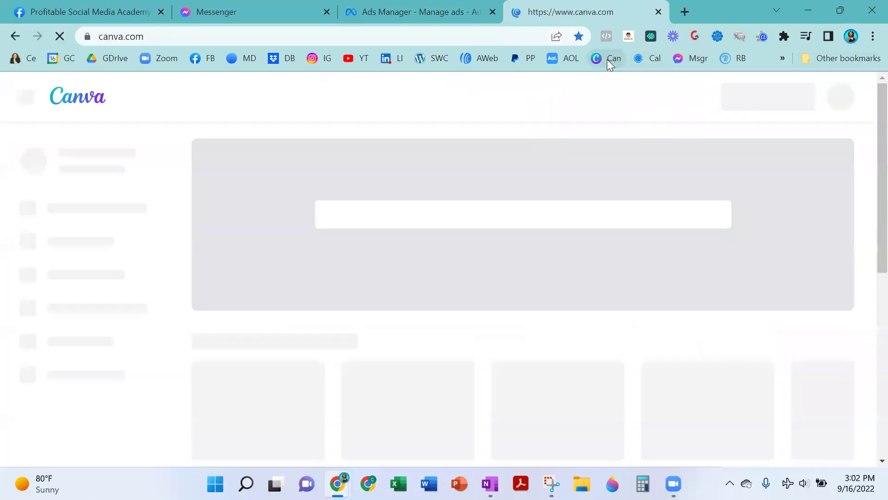
pyautogui.scroll(-5, 468, 264)
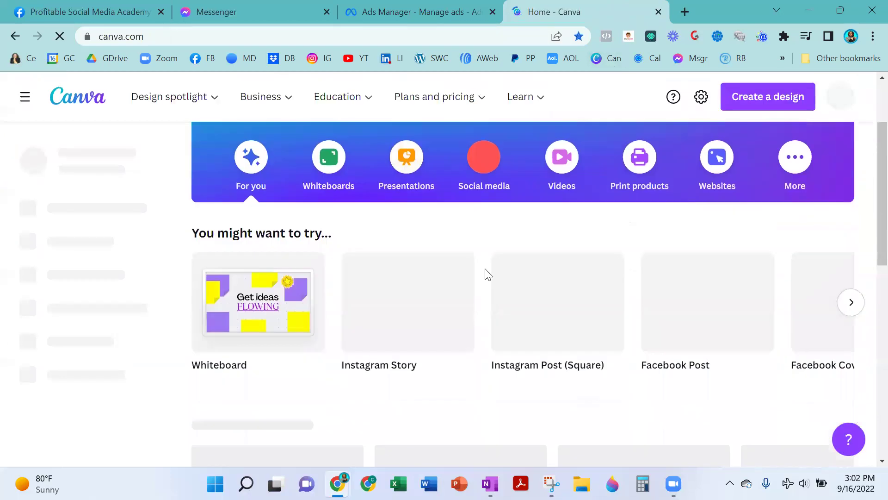
pyautogui.scroll(-10, 468, 264)
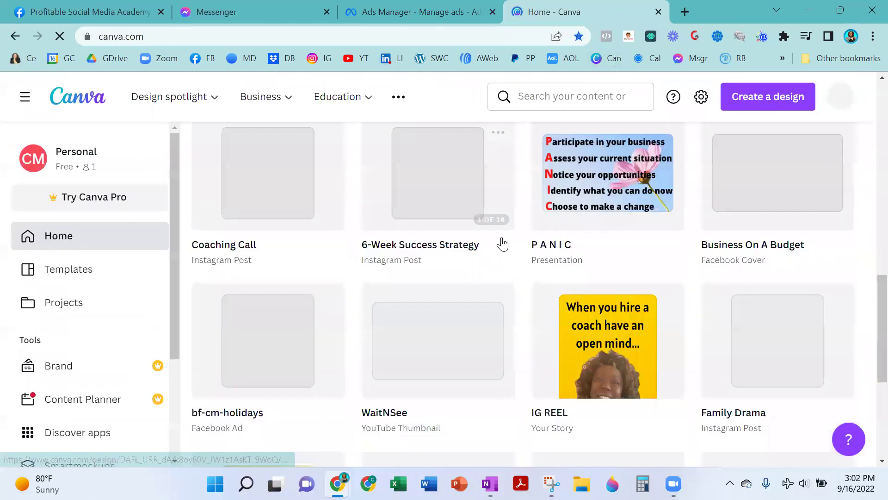
pyautogui.scroll(-9, 488, 255)
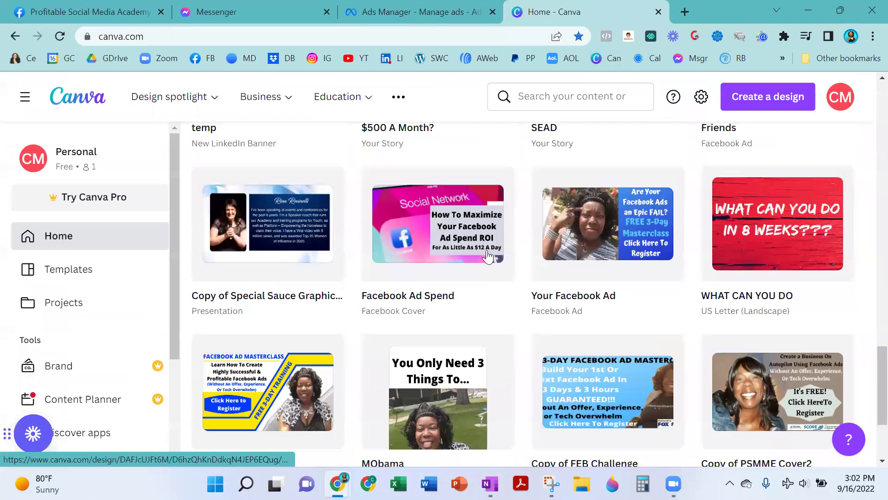
pyautogui.scroll(-10, 488, 255)
pyautogui.scroll(-10, 488, 255)
pyautogui.scroll(1, 485, 258)
pyautogui.scroll(-2, 555, 241)
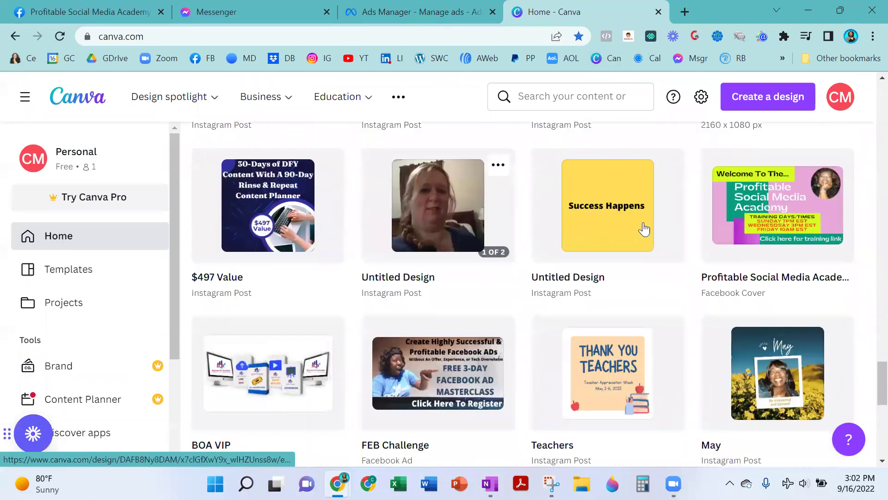
pyautogui.click(615, 216)
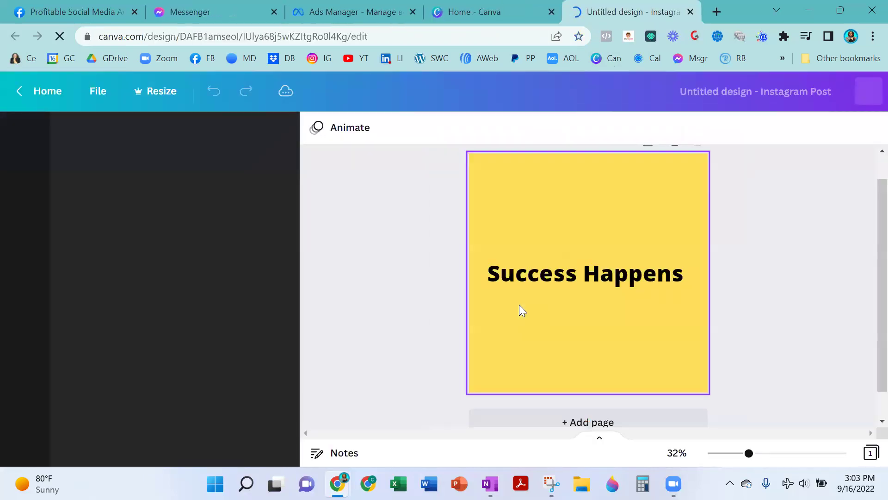
# Change the quote text to 'When Opportunity Meets Preparation' and centre it on the yellow page.
pyautogui.click(659, 276)
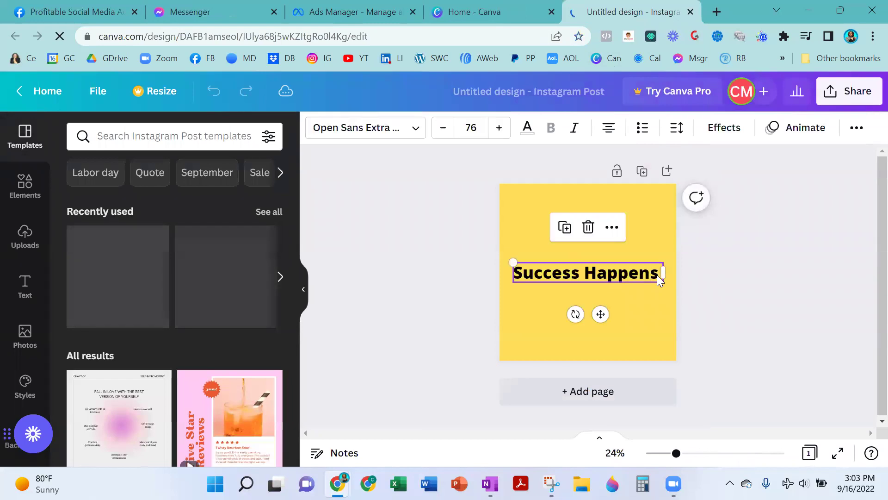
pyautogui.click(658, 273)
pyautogui.write('When ')
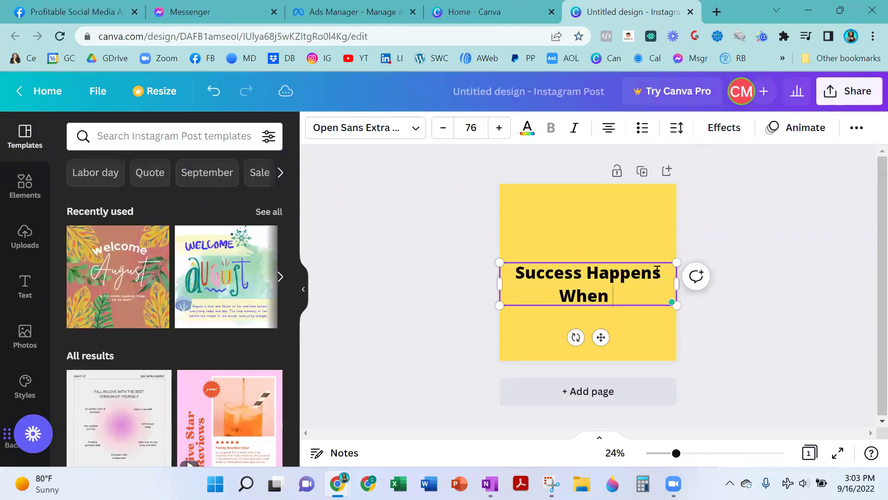
pyautogui.write('Opportunit')
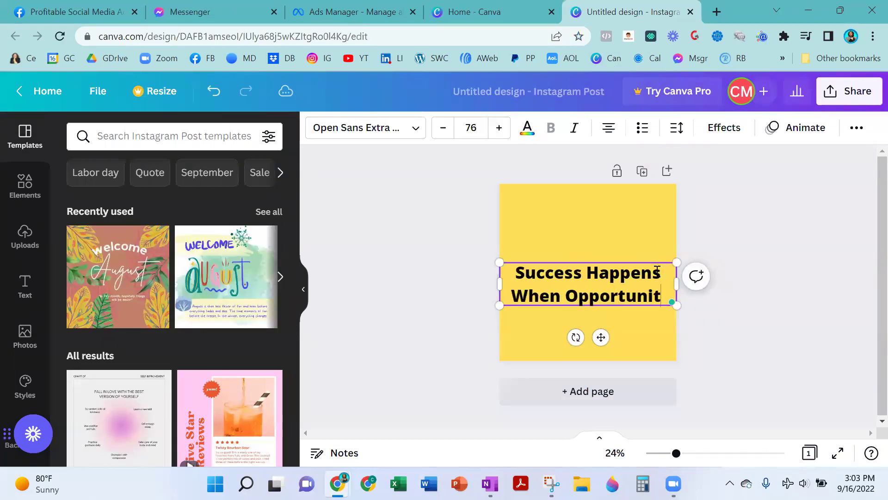
pyautogui.write('y Meets Pre')
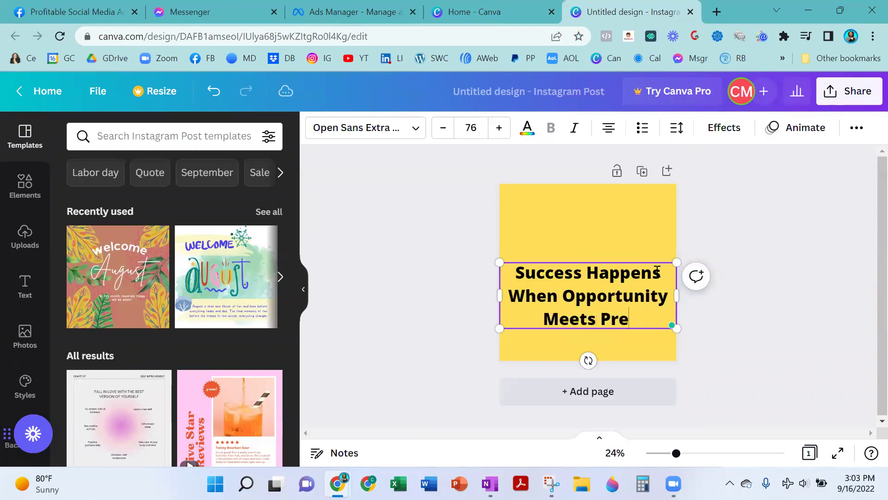
pyautogui.write('para')
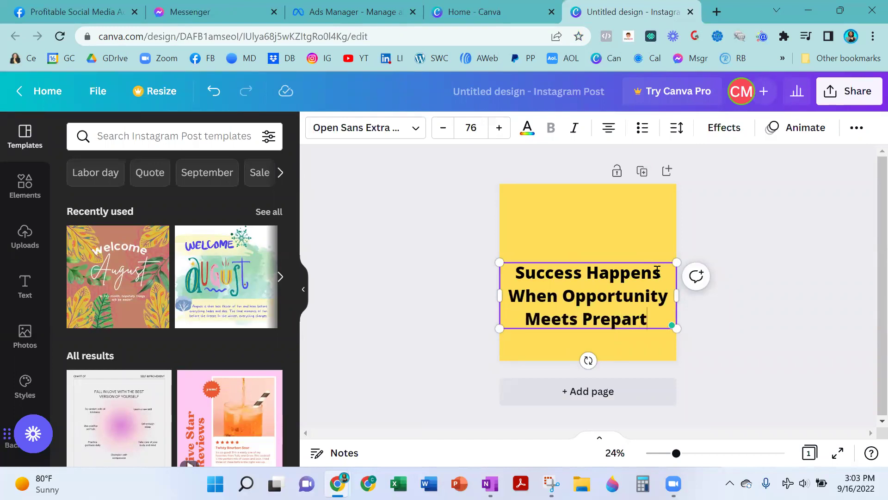
pyautogui.write('tion')
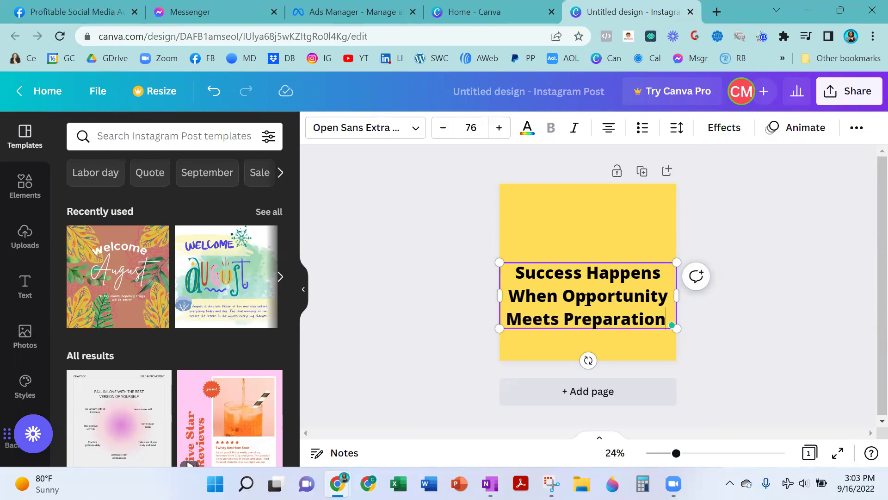
pyautogui.click(773, 352)
pyautogui.moveTo(614, 308); pyautogui.dragTo(610, 278)
pyautogui.click(698, 338)
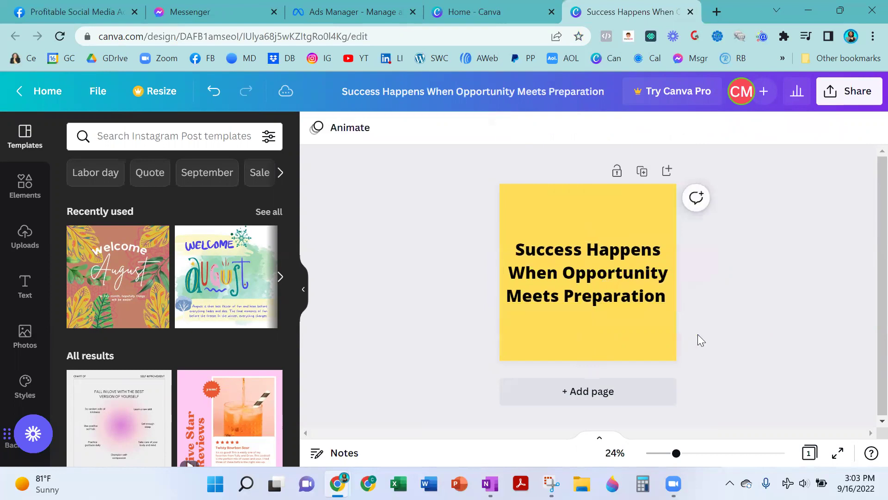
# Download the Canva design as a PNG and return to the Ads Manager tab.
pyautogui.click(856, 95)
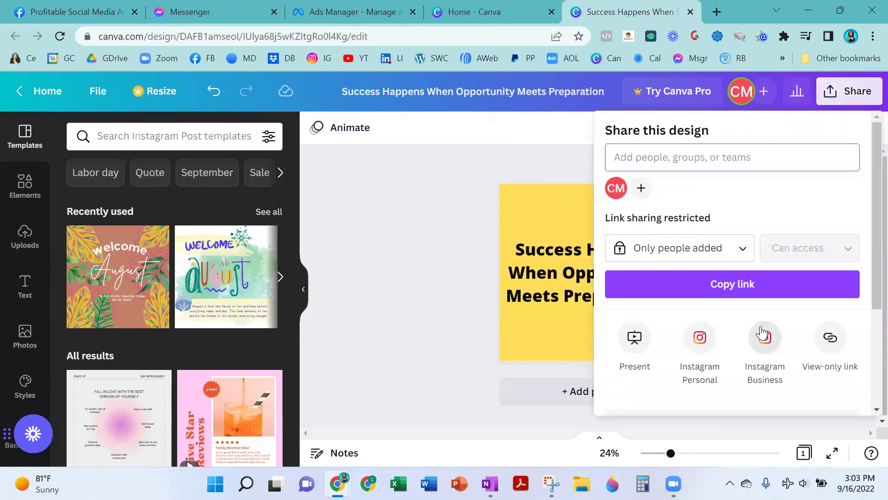
pyautogui.scroll(-3, 722, 296)
pyautogui.click(698, 272)
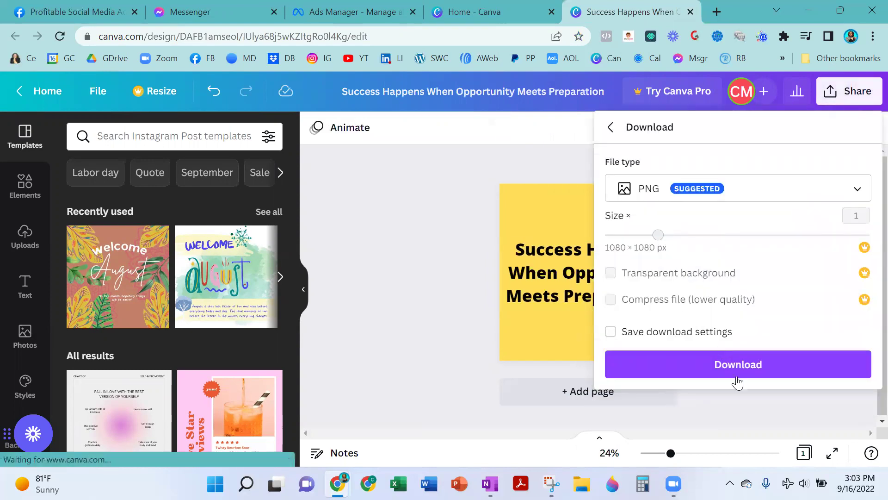
pyautogui.click(750, 365)
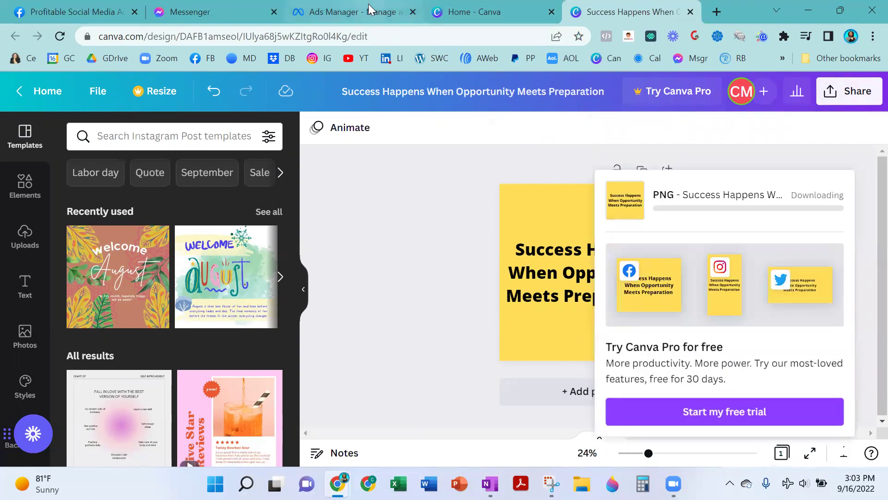
pyautogui.click(356, 11)
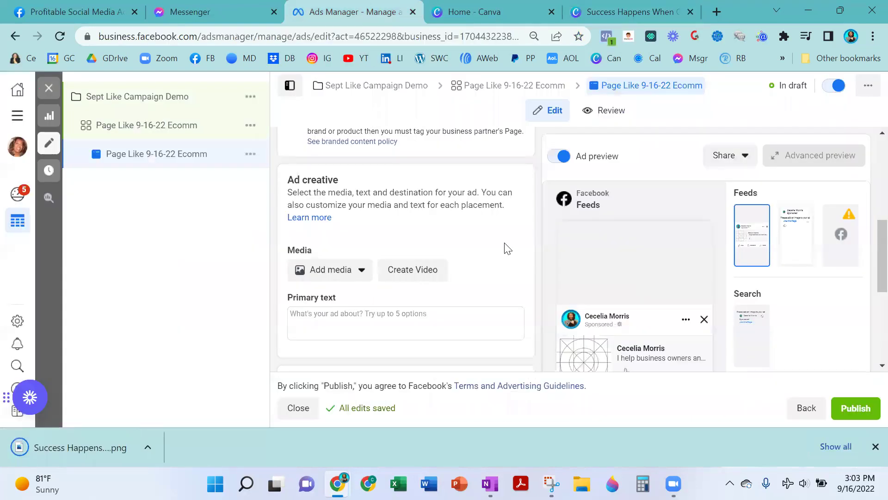
# Upload the Success Happens PNG as the ad's image, then start a new browser tab.
pyautogui.click(342, 270)
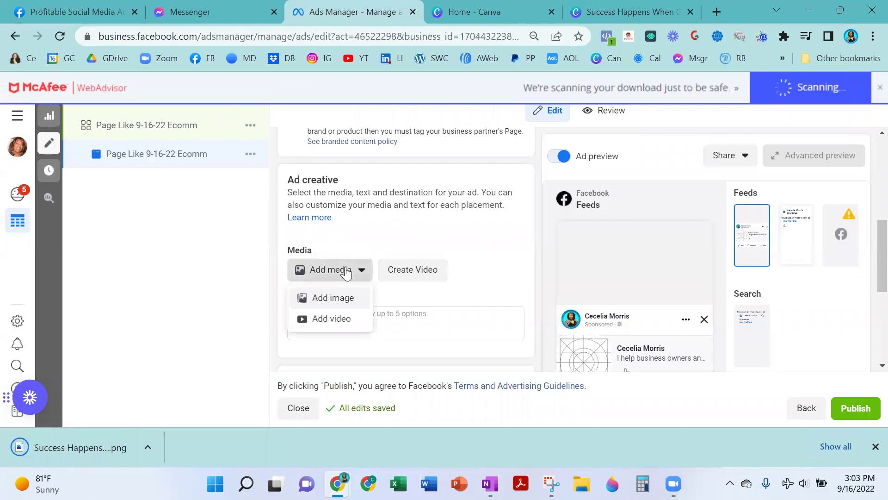
pyautogui.click(348, 302)
pyautogui.click(248, 147)
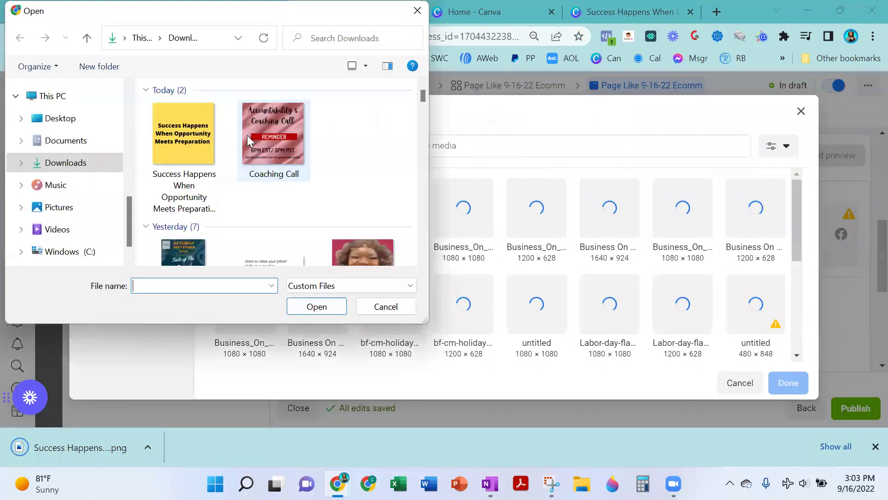
pyautogui.click(205, 148)
pyautogui.click(324, 309)
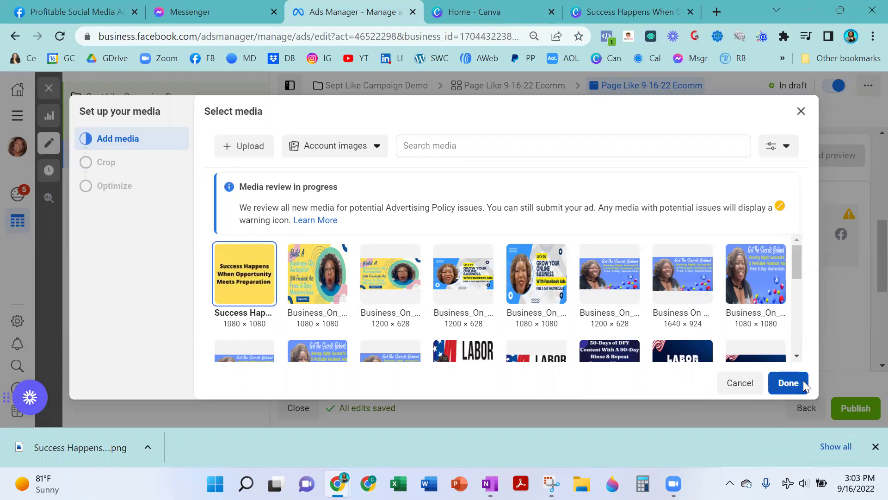
pyautogui.click(789, 383)
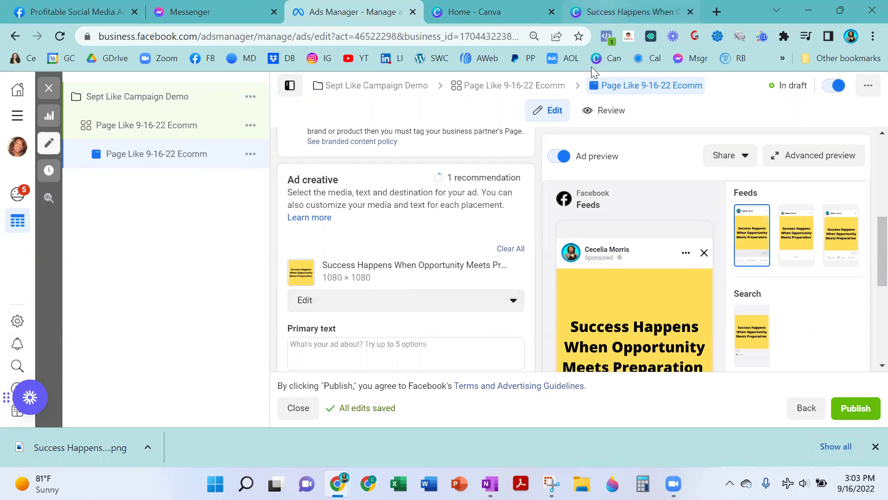
pyautogui.click(716, 10)
# Create a blank Instagram Post design from the Canva home page.
pyautogui.click(830, 57)
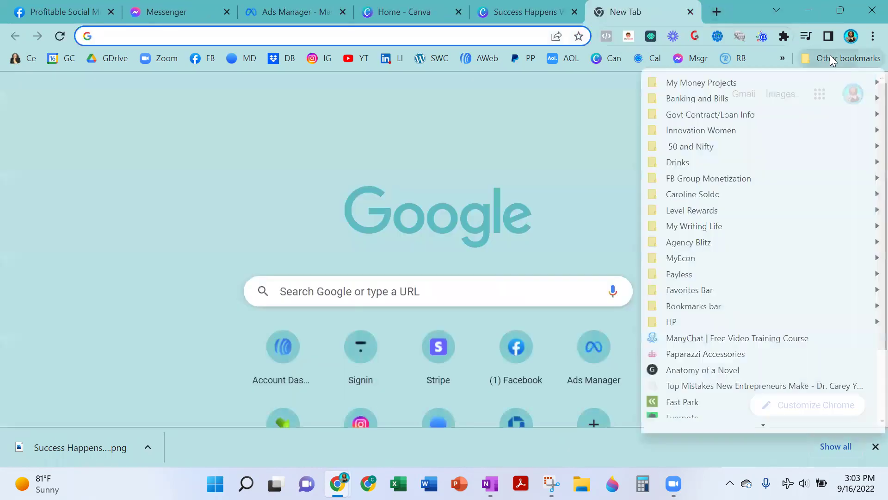
pyautogui.moveTo(791, 82)
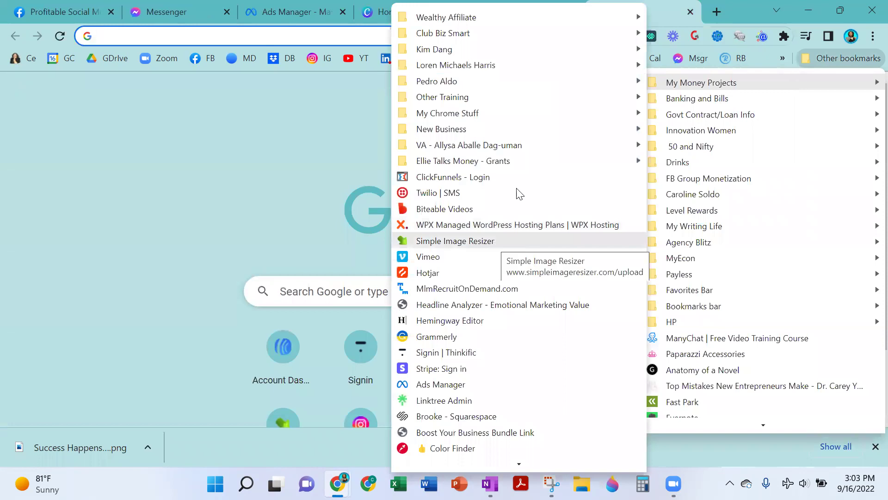
pyautogui.click(752, 8)
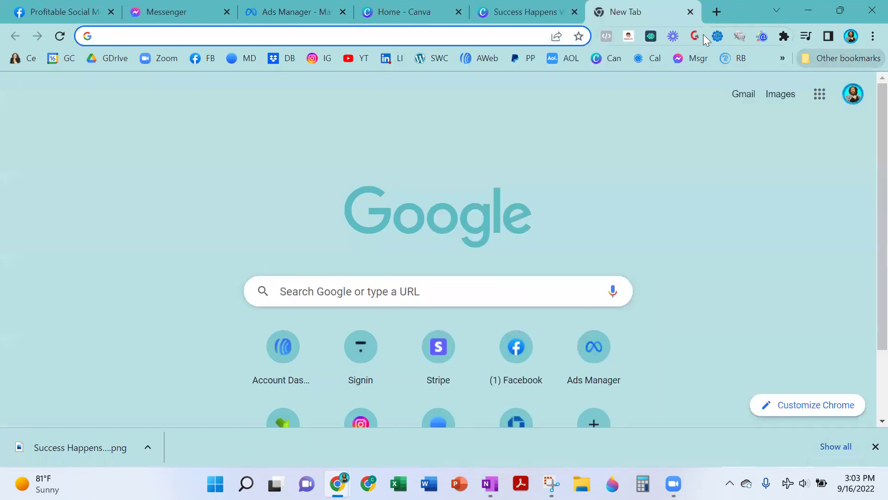
pyautogui.click(409, 29)
pyautogui.click(407, 11)
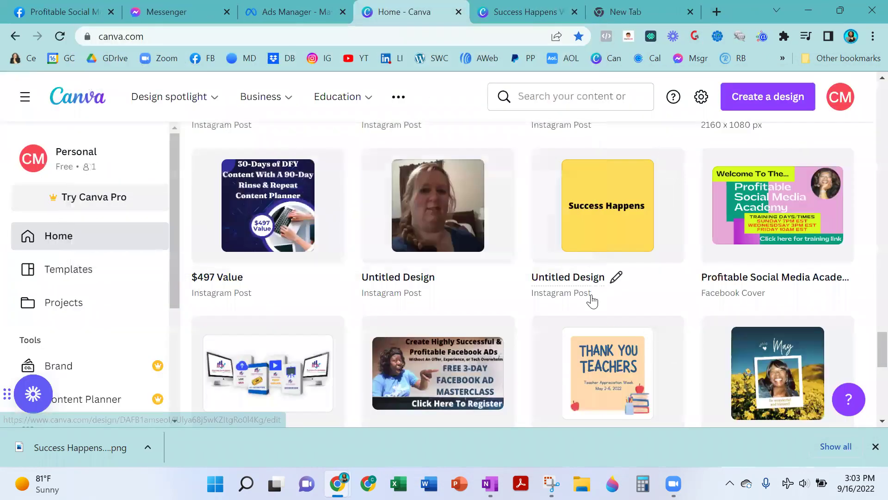
pyautogui.scroll(5, 591, 300)
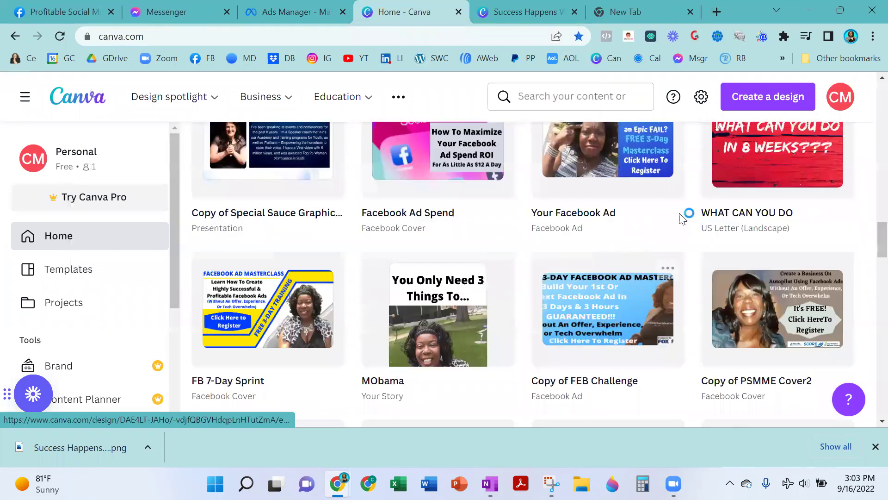
pyautogui.press('Home')
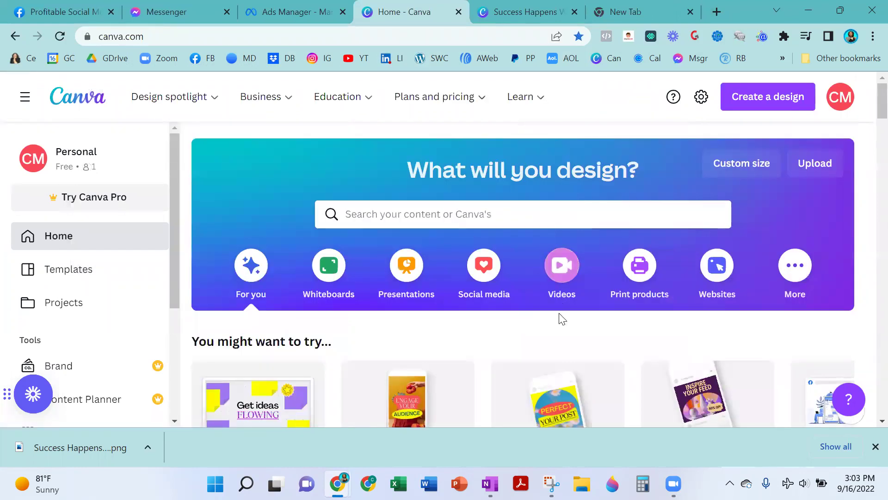
pyautogui.scroll(-5, 324, 227)
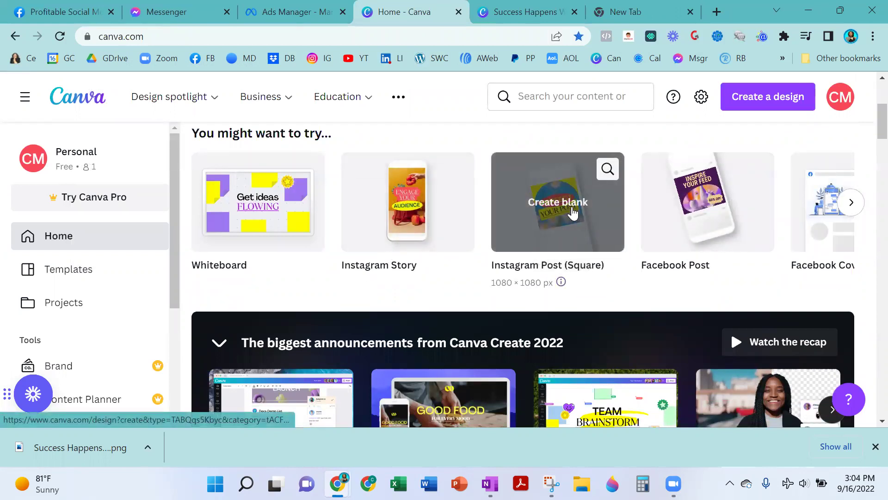
pyautogui.click(574, 215)
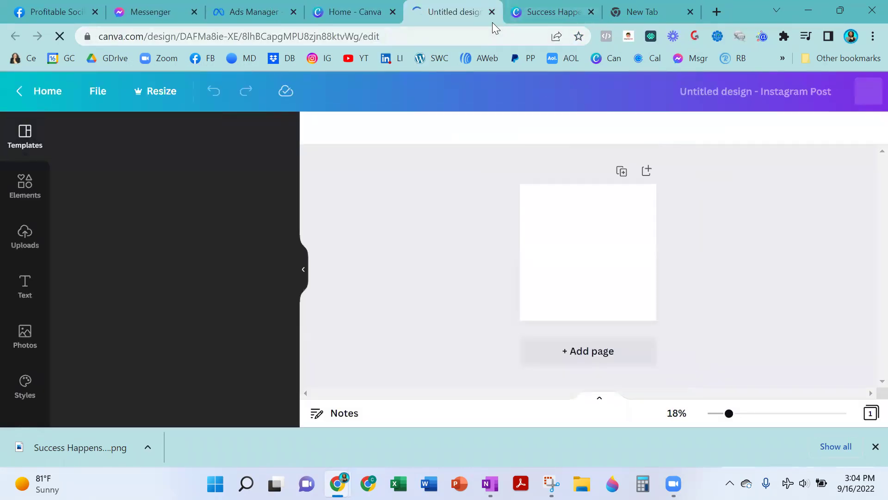
# Give the page a bright yellow #FFEE59 background, then close the design.
pyautogui.scroll(-5, 16, 305)
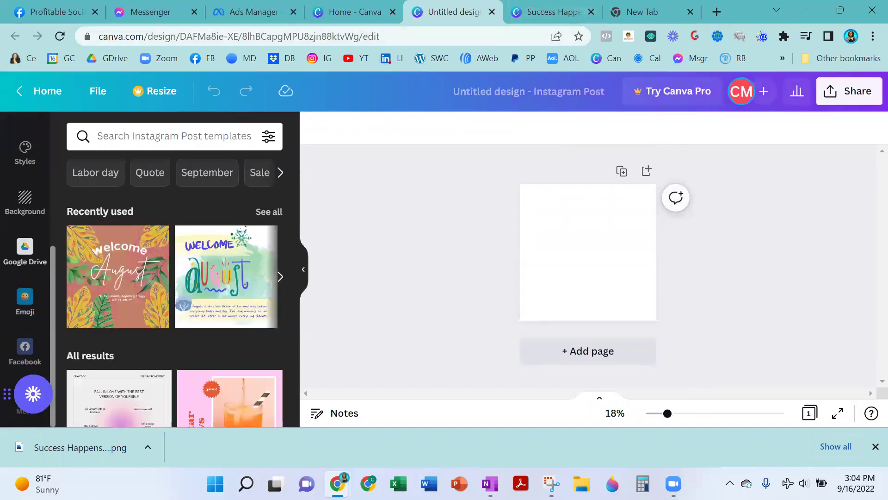
pyautogui.click(26, 204)
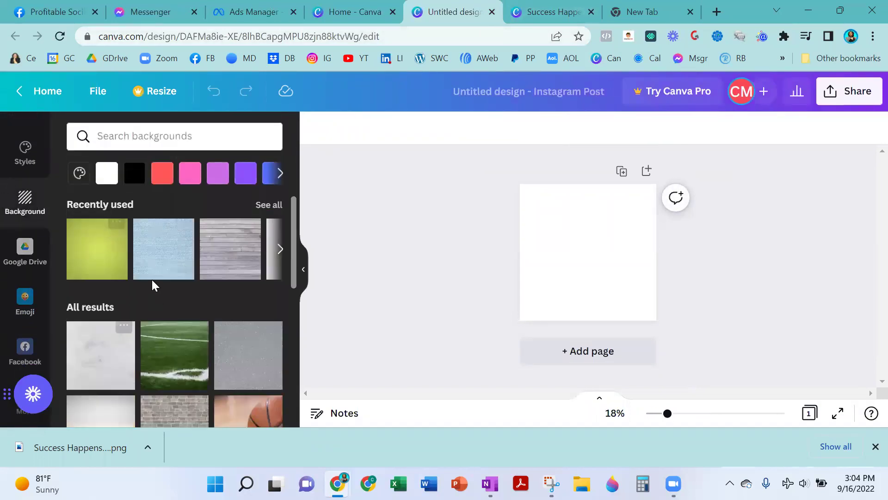
pyautogui.click(80, 174)
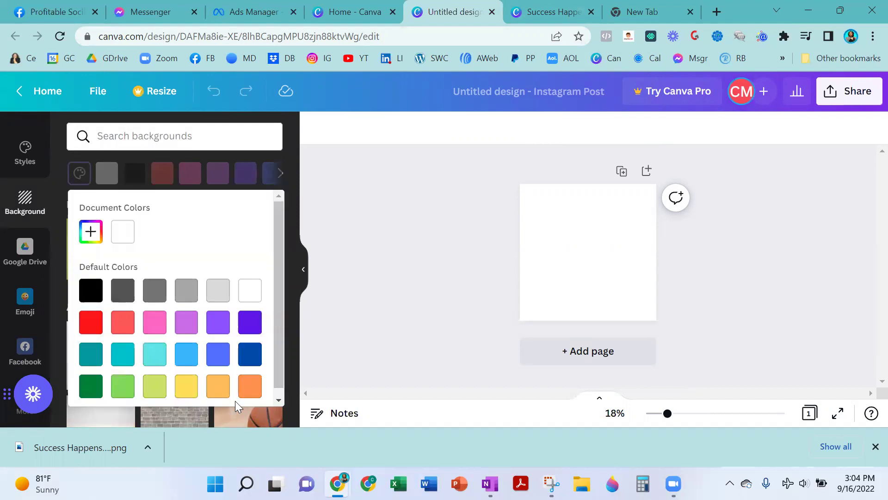
pyautogui.scroll(-1, 185, 365)
pyautogui.click(186, 377)
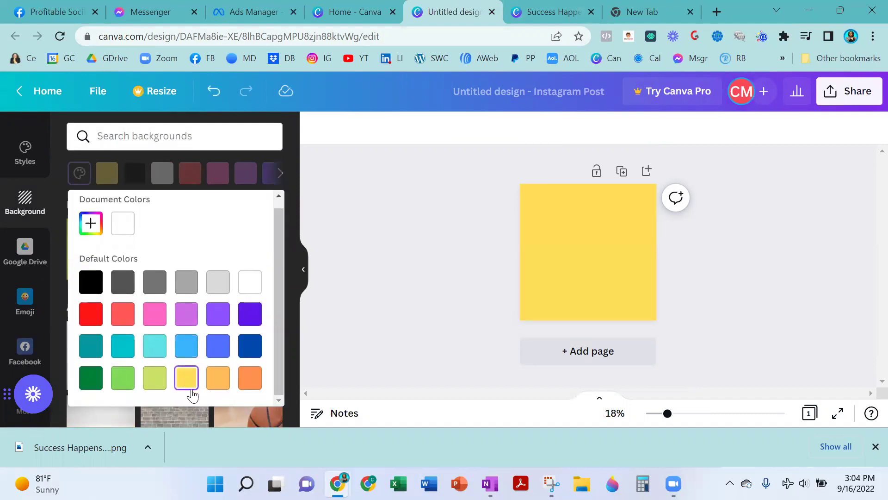
pyautogui.click(94, 230)
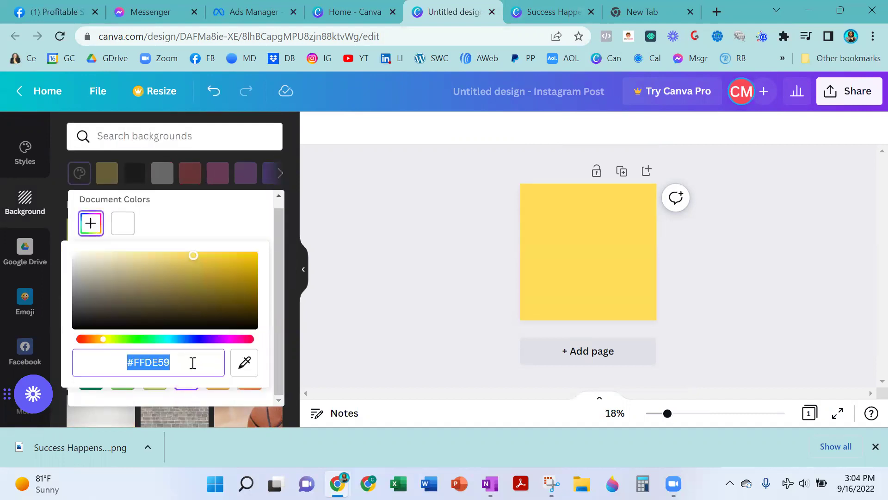
pyautogui.moveTo(103, 340); pyautogui.dragTo(106, 340)
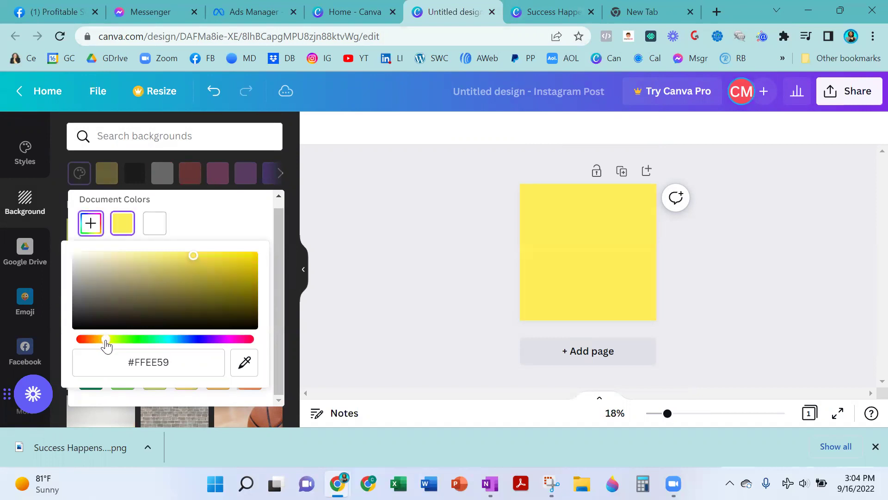
pyautogui.click(611, 266)
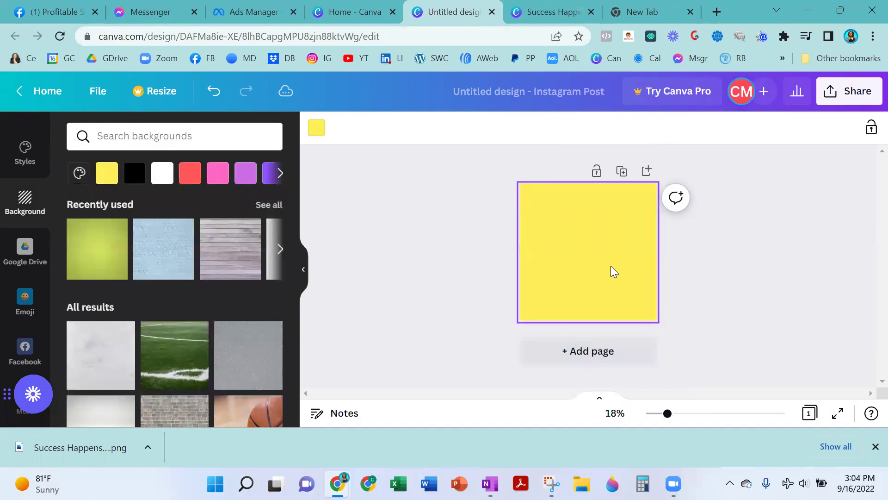
pyautogui.click(492, 12)
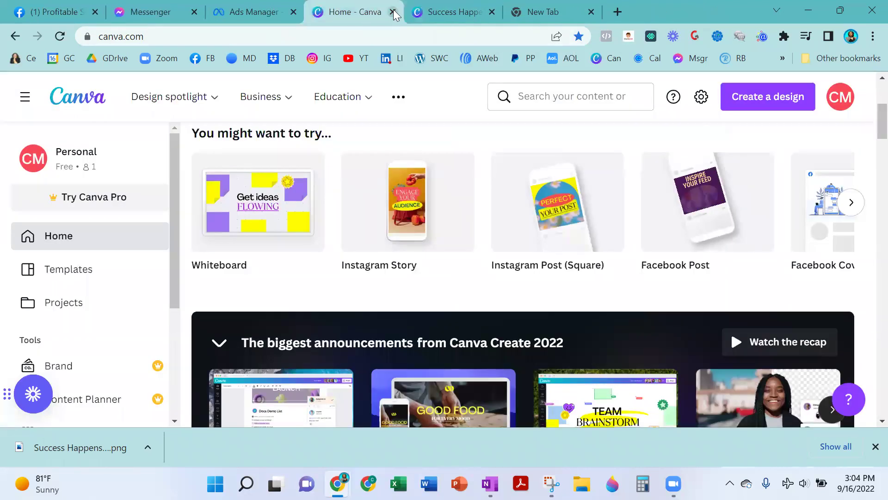
# Open Simple Image Resizer from the bookmarks and load the quote screenshot.
pyautogui.click(392, 12)
pyautogui.click(458, 13)
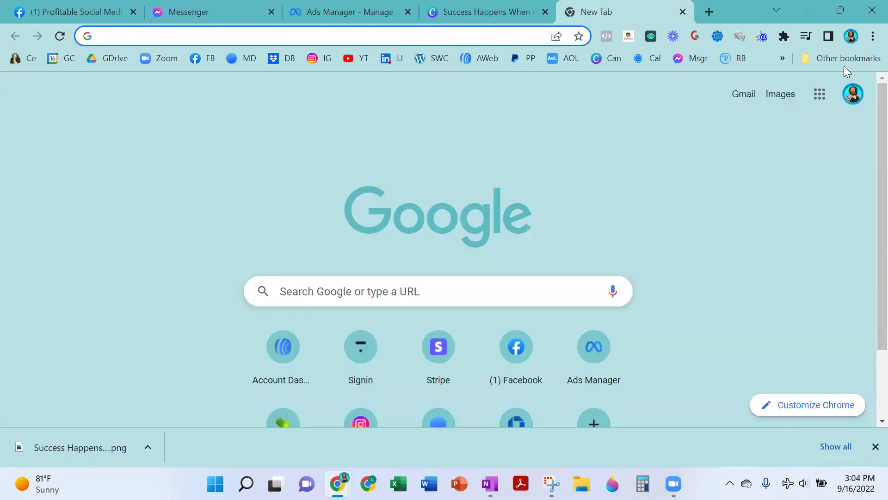
pyautogui.click(843, 60)
pyautogui.moveTo(826, 78)
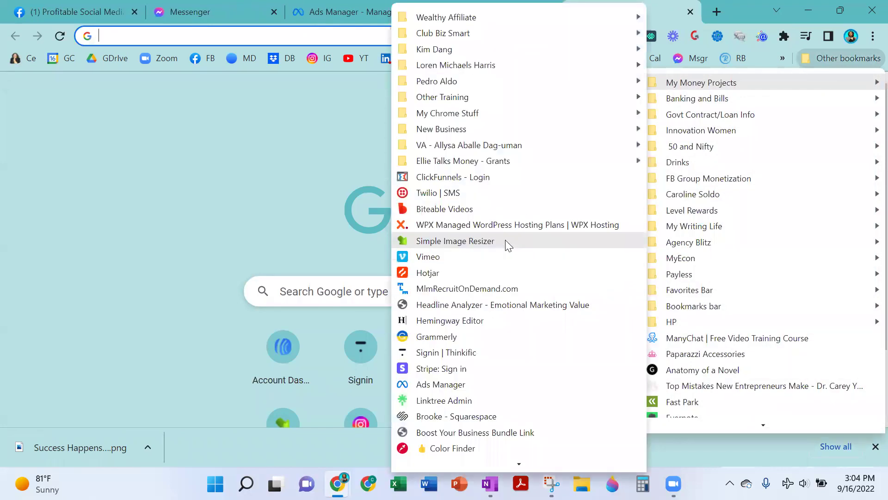
pyautogui.click(505, 239)
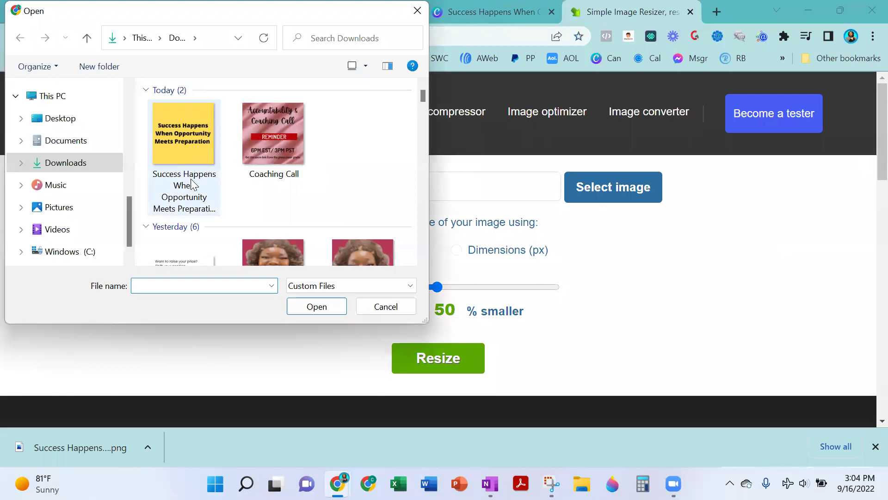
pyautogui.scroll(-3, 190, 178)
pyautogui.scroll(1, 182, 152)
pyautogui.click(179, 117)
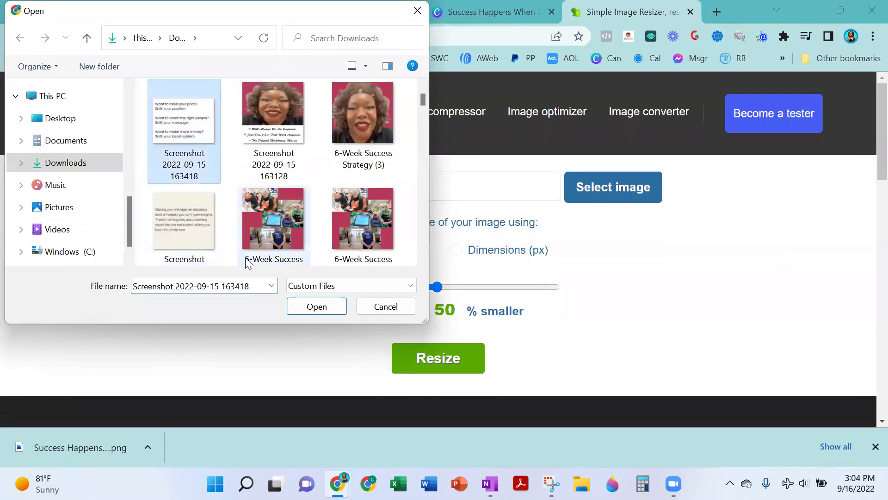
pyautogui.click(316, 307)
# Resize the screenshot to exact pixel dimensions of 1080 × 1080.
pyautogui.click(456, 250)
pyautogui.scroll(-3, 442, 266)
pyautogui.click(417, 171)
pyautogui.click(407, 205)
pyautogui.click(478, 168)
pyautogui.click(485, 197)
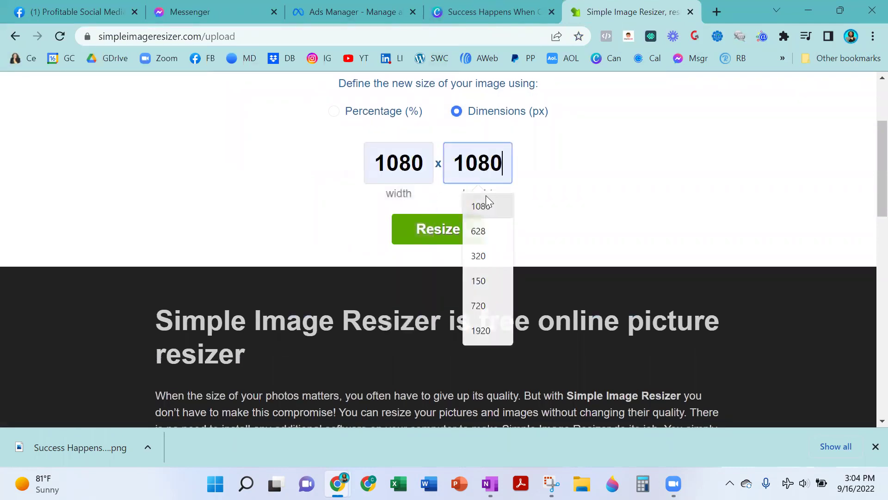
pyautogui.click(445, 247)
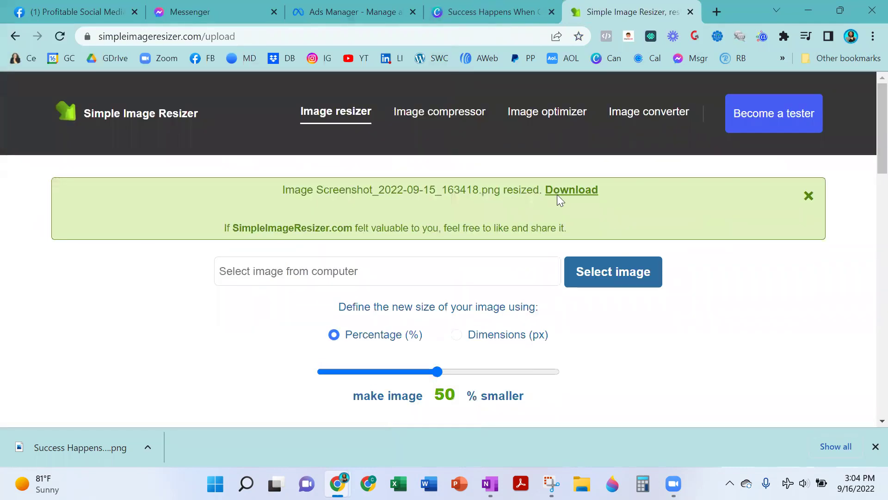
# Save the resized image over Screenshot_2022-09-15_163418 in Downloads, replacing the original.
pyautogui.click(562, 190)
pyautogui.rightClick(411, 209)
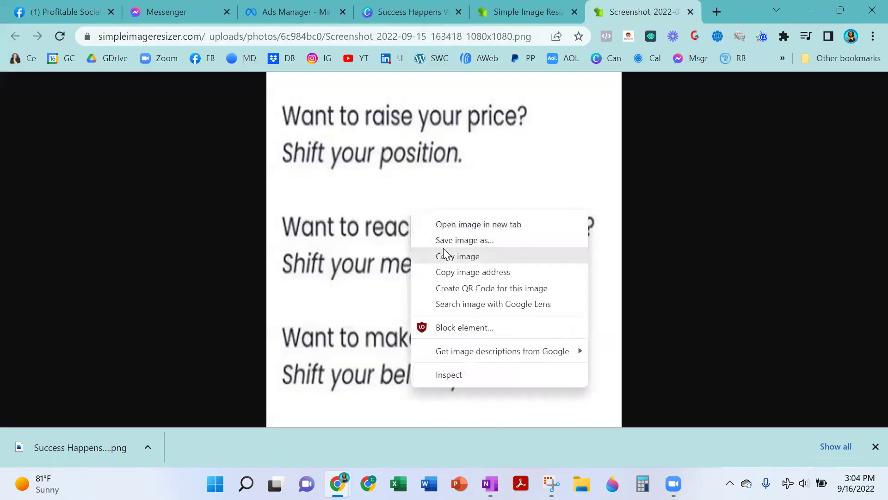
pyautogui.click(456, 246)
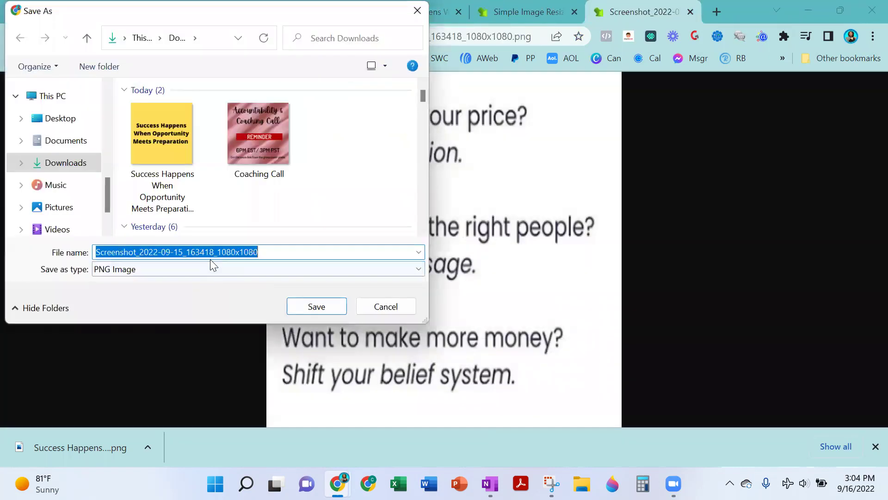
pyautogui.scroll(-2, 149, 193)
pyautogui.scroll(-3, 157, 180)
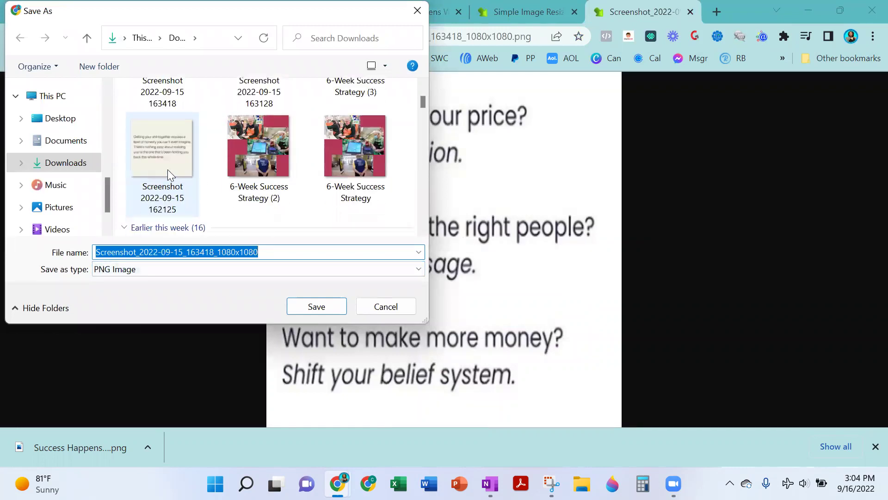
pyautogui.scroll(2, 168, 169)
pyautogui.click(166, 135)
pyautogui.click(315, 305)
pyautogui.click(488, 244)
# Back in the ad draft, enter the primary text asking viewers to press 'Like' if they agree.
pyautogui.click(292, 12)
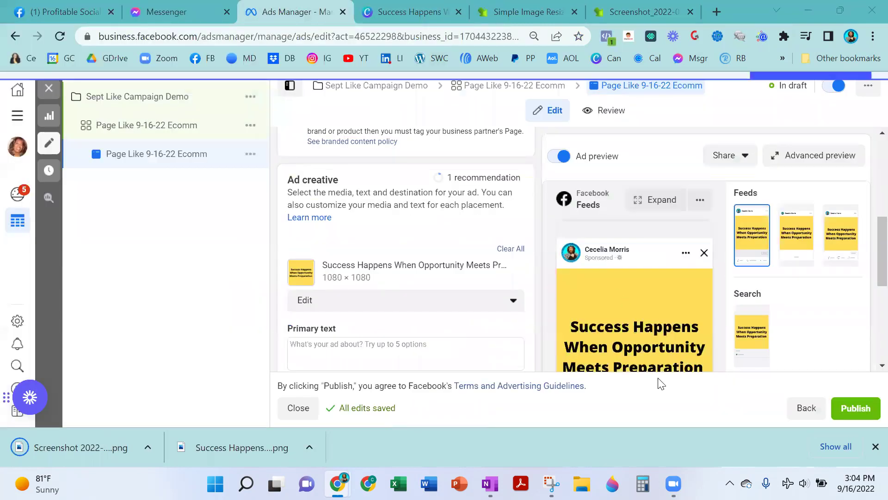
pyautogui.scroll(-3, 384, 269)
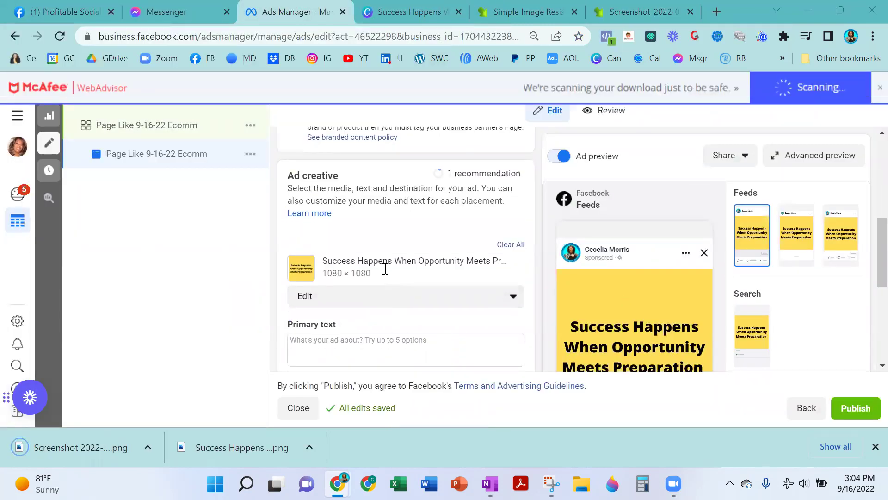
pyautogui.click(399, 215)
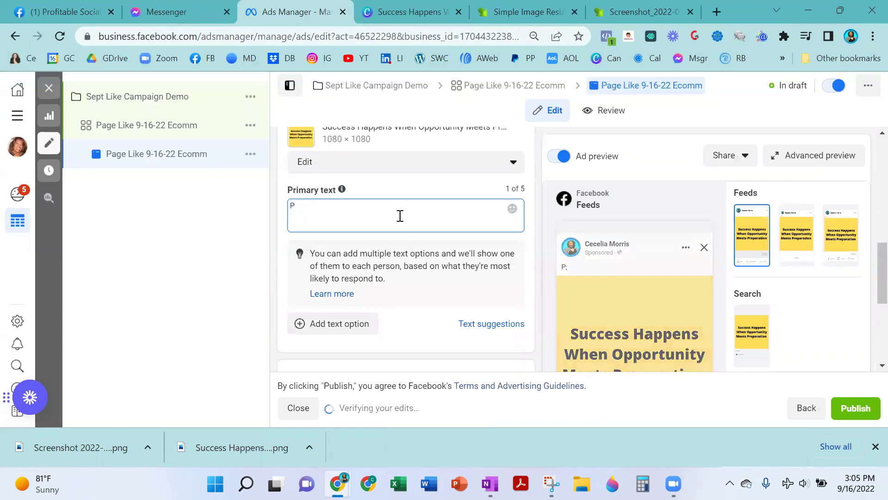
pyautogui.press('BackSpace')
pyautogui.write('Li')
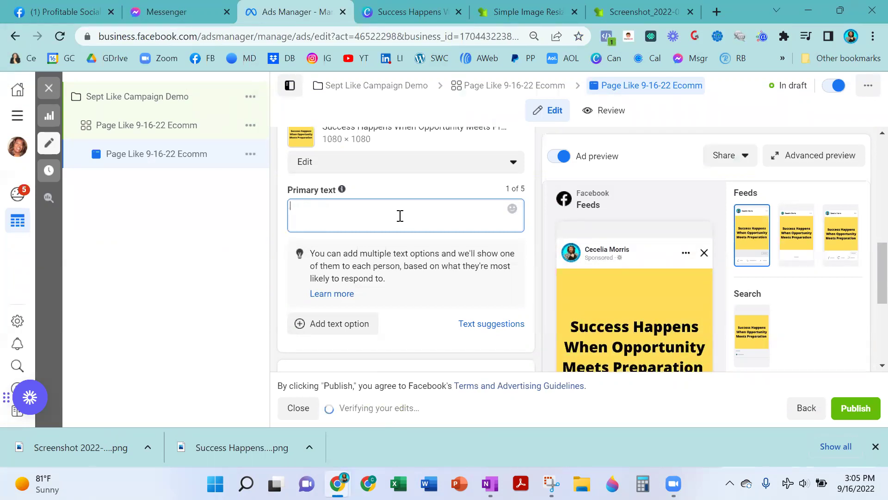
pyautogui.write('e')
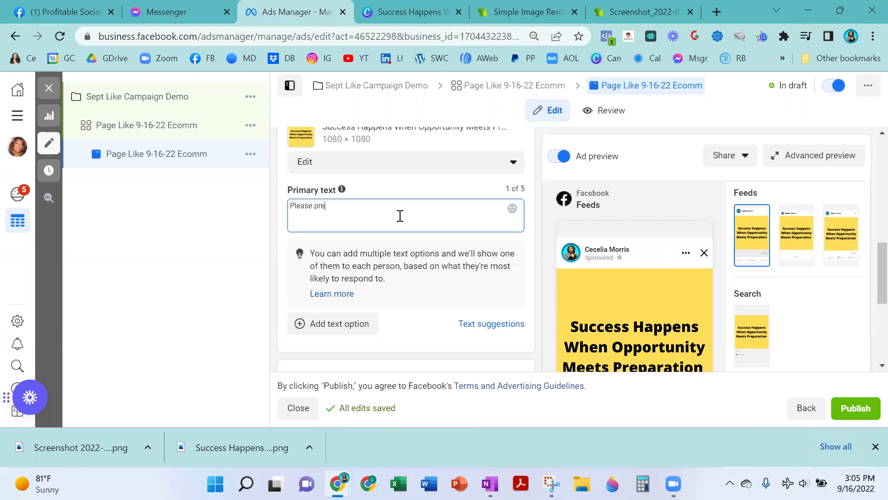
pyautogui.write('ase li"Like" to like thi')
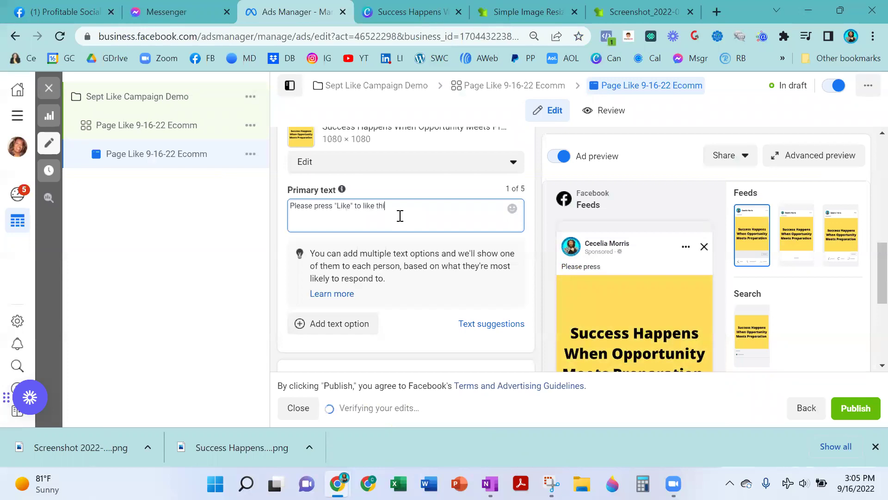
pyautogui.write('you agree.')
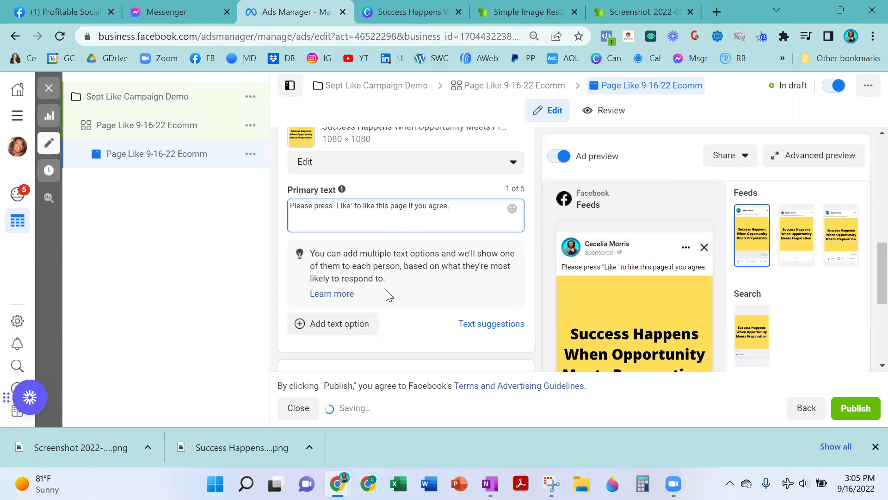
pyautogui.scroll(-5, 395, 218)
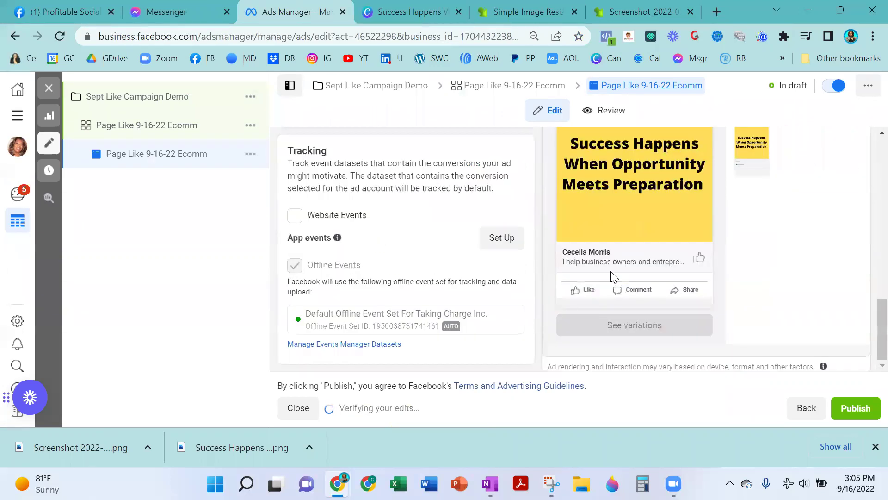
pyautogui.scroll(9, 468, 297)
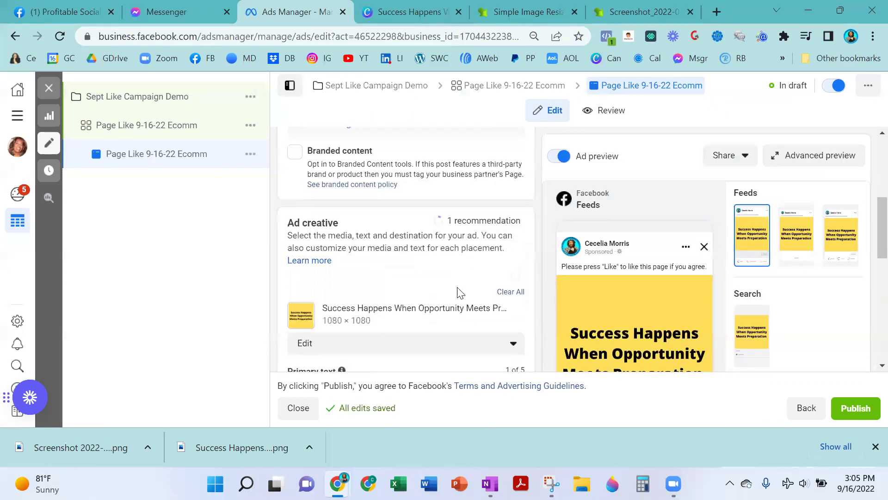
pyautogui.scroll(-3, 449, 281)
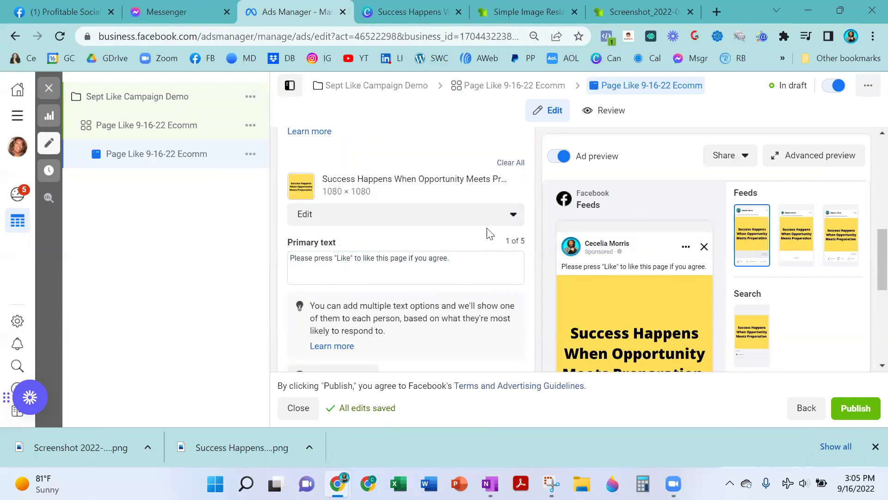
pyautogui.scroll(-4, 488, 234)
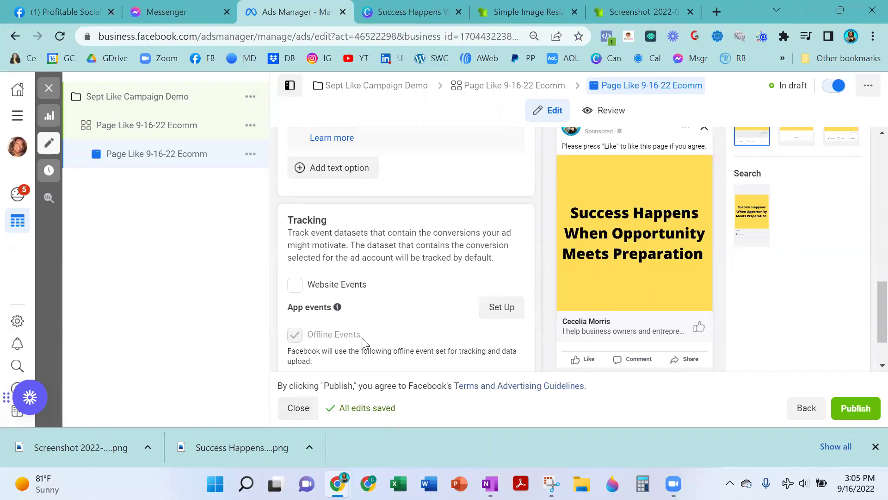
pyautogui.click(145, 100)
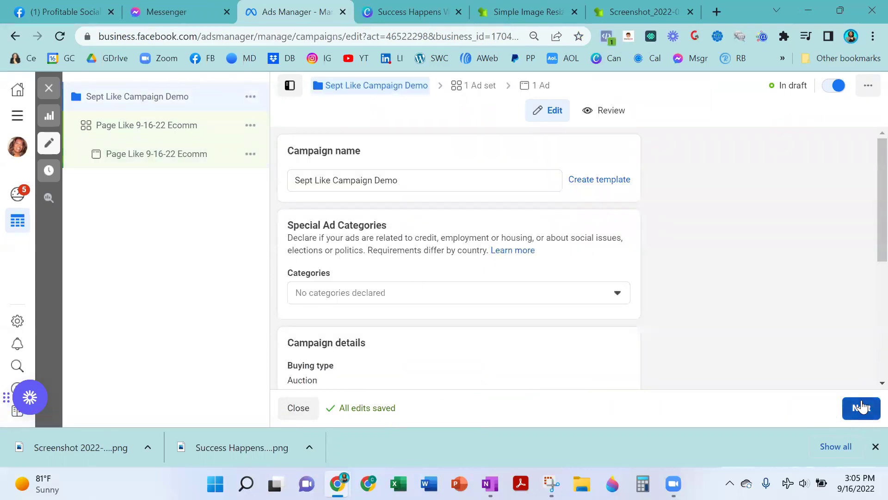
pyautogui.click(876, 447)
pyautogui.click(865, 449)
pyautogui.click(863, 449)
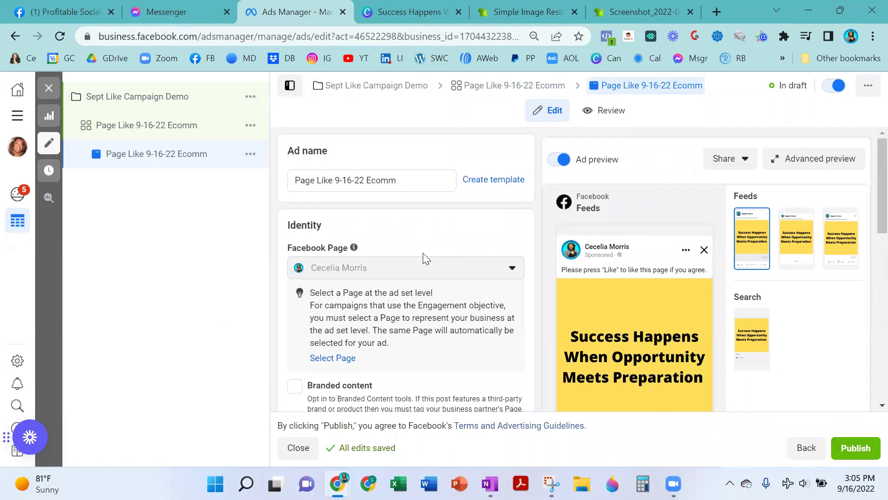
# Publish Sept Like Campaign Demo and view it in the Campaigns list.
pyautogui.click(854, 456)
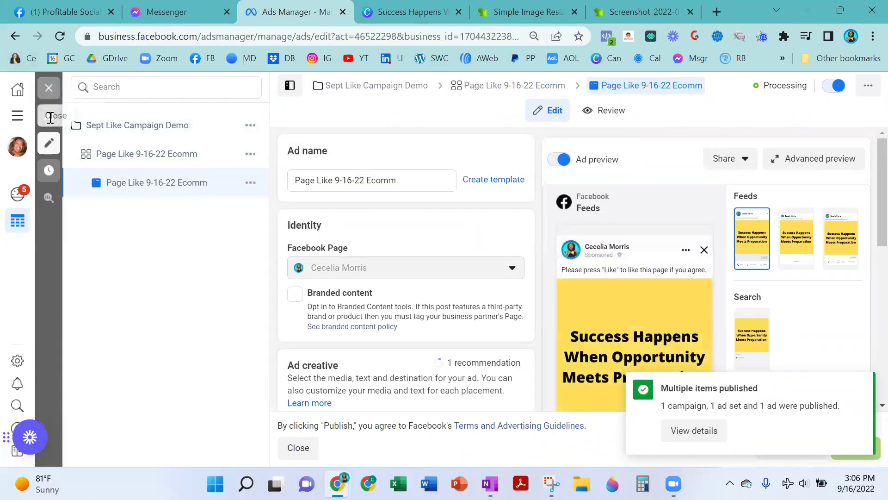
pyautogui.click(49, 89)
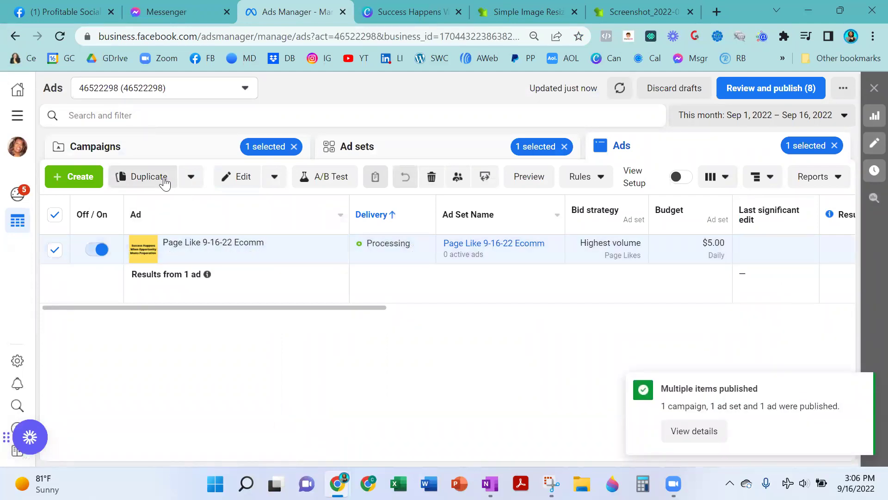
pyautogui.click(177, 150)
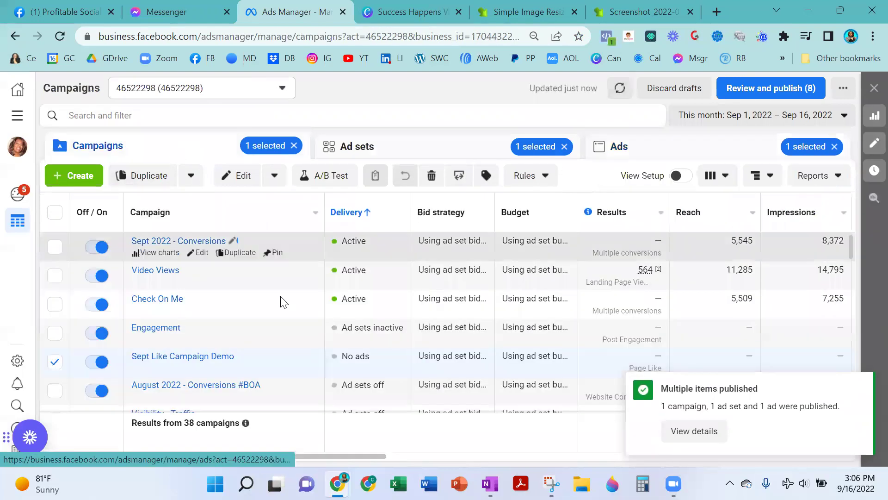